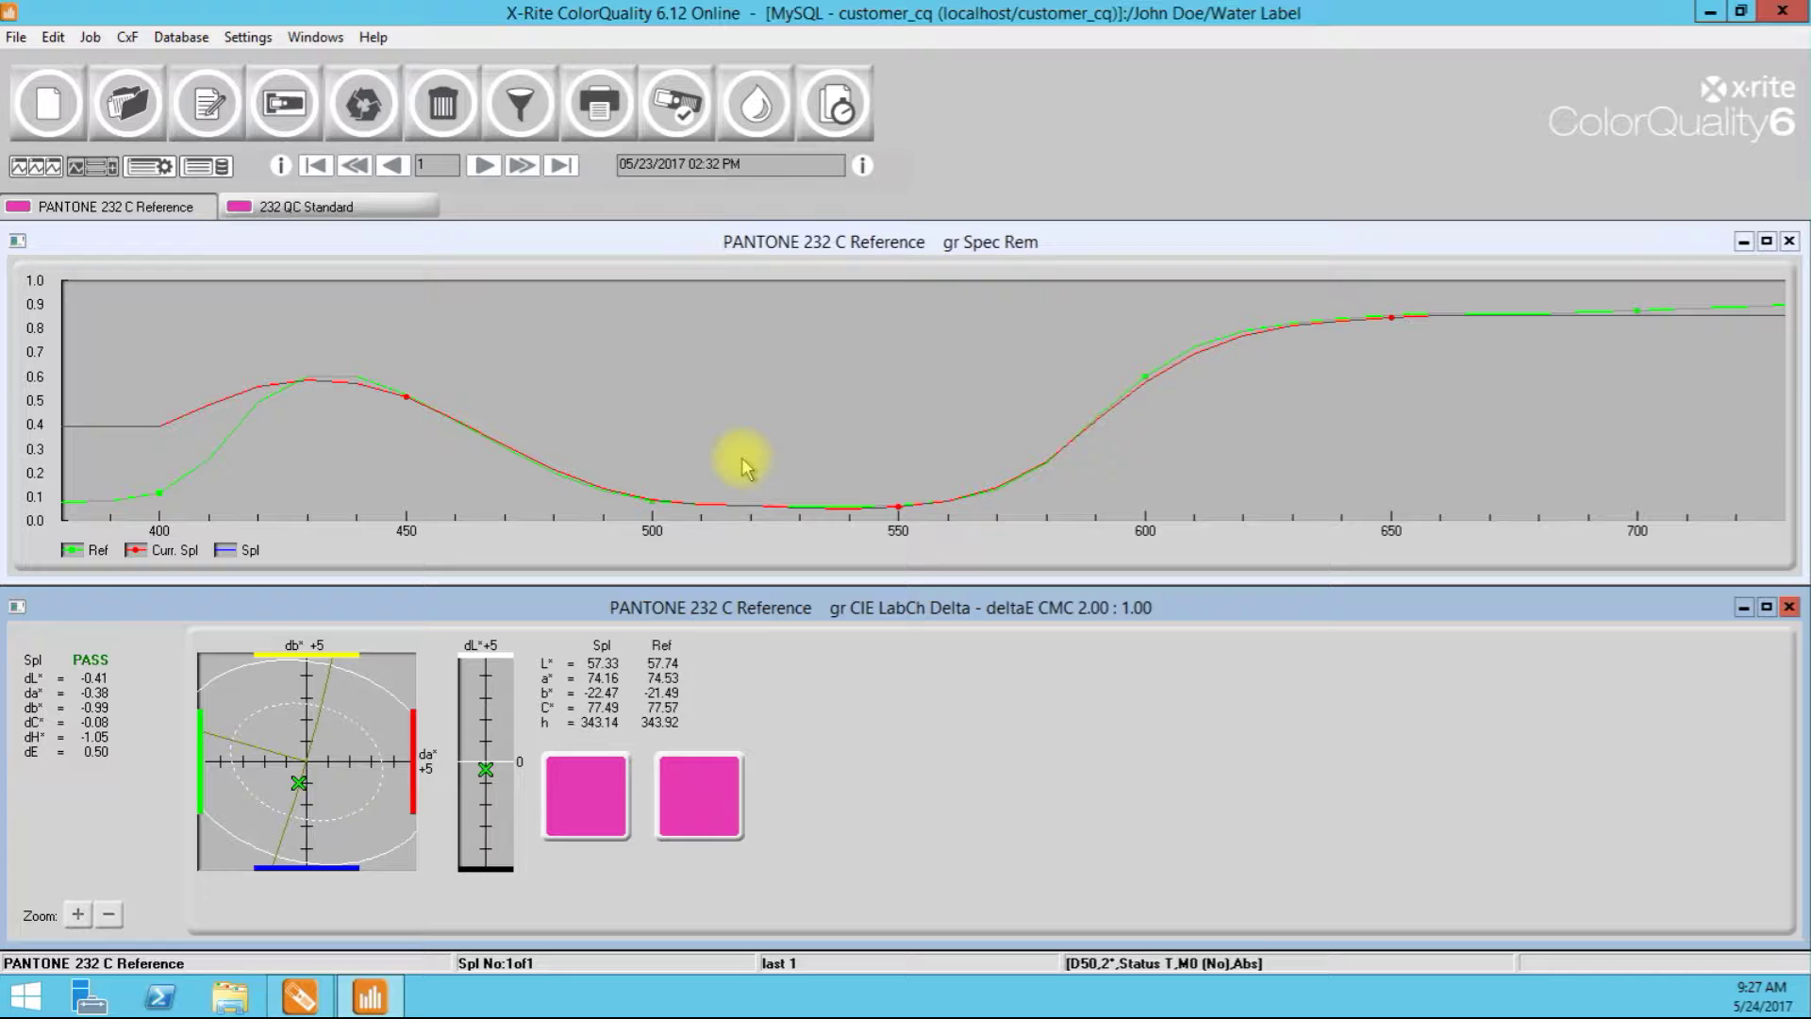
Step: Add a customer record with the customer's full name as designation, then close the customer database
left_click(202, 41)
left_click(139, 137)
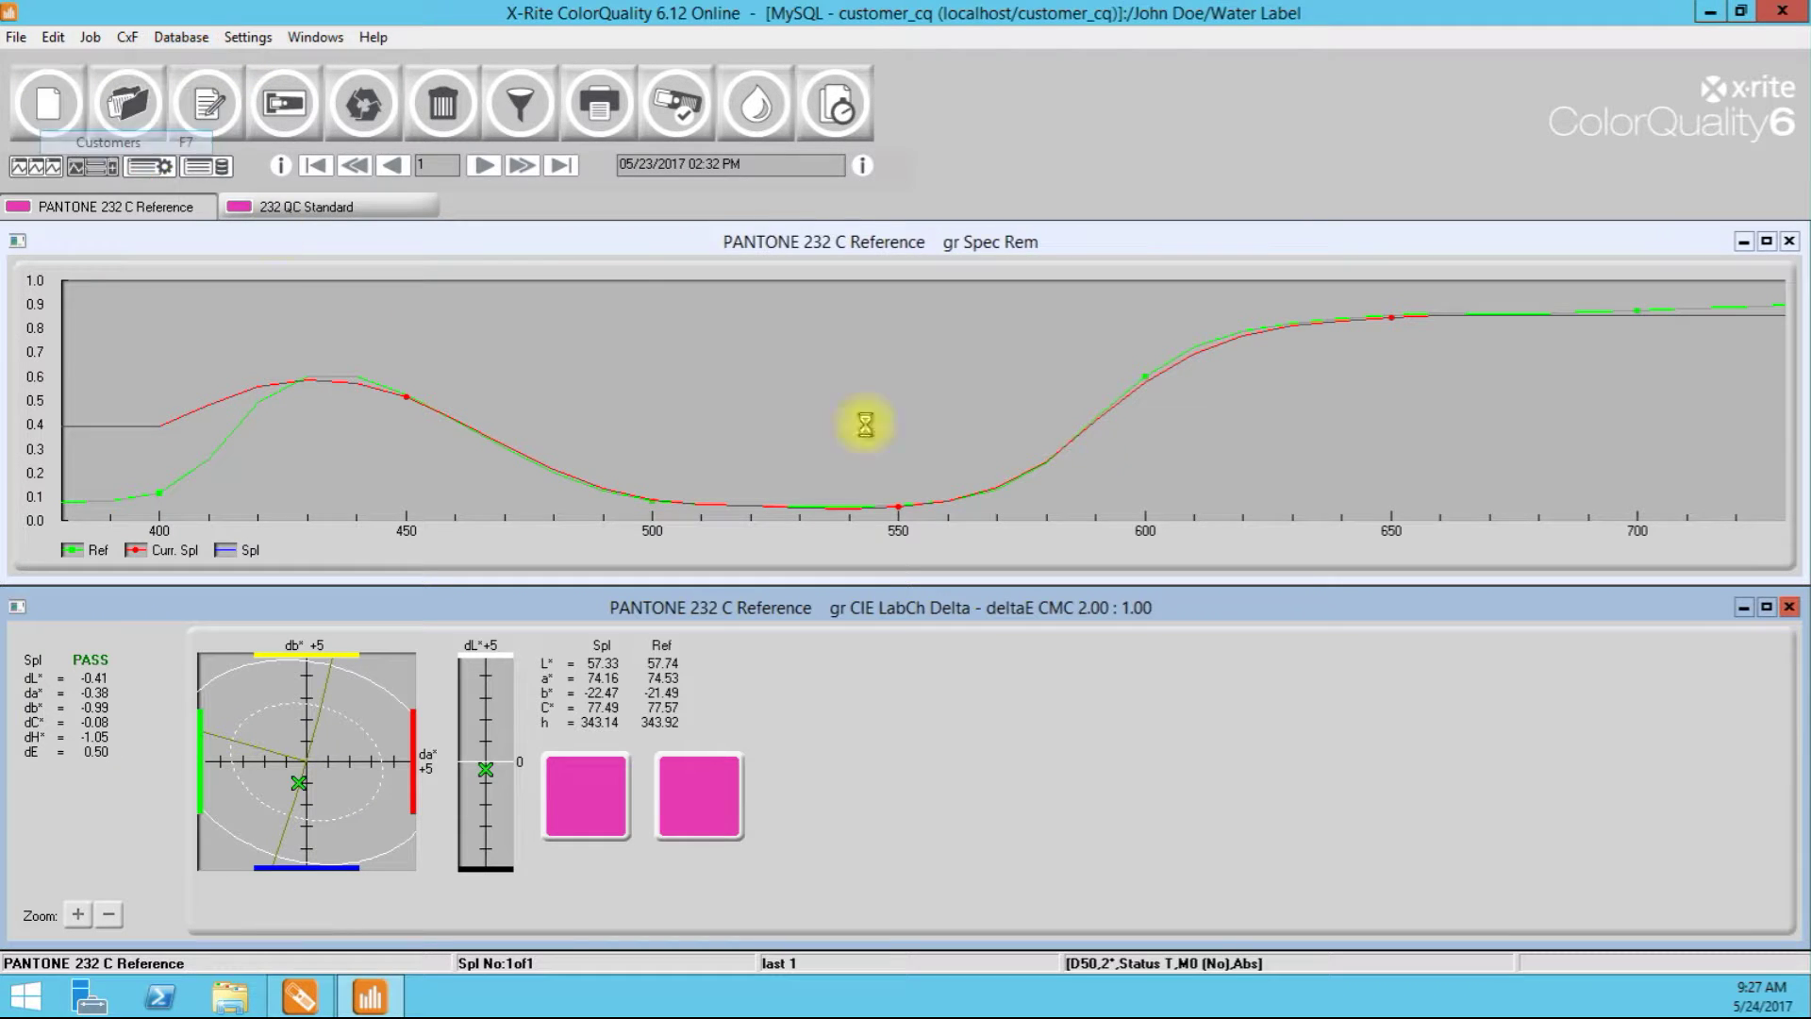
left_click_drag(896, 196, 815, 274)
left_click(1143, 334)
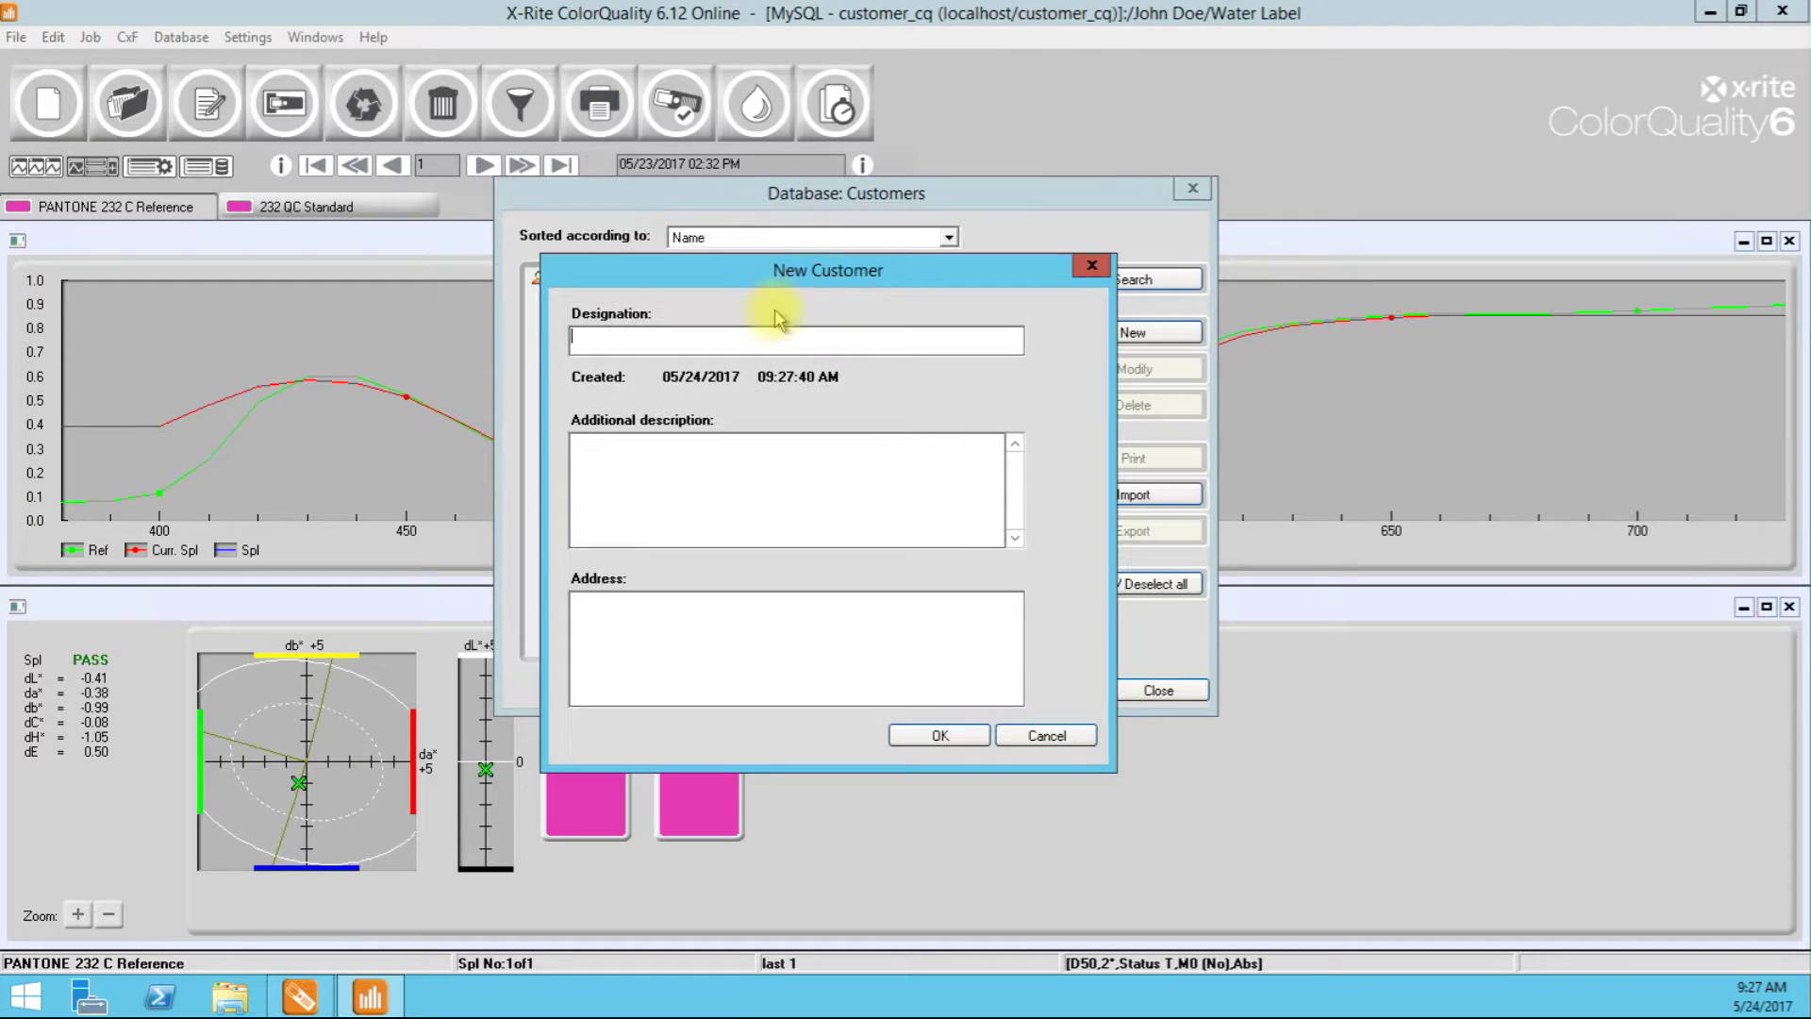
type("Jane Doe")
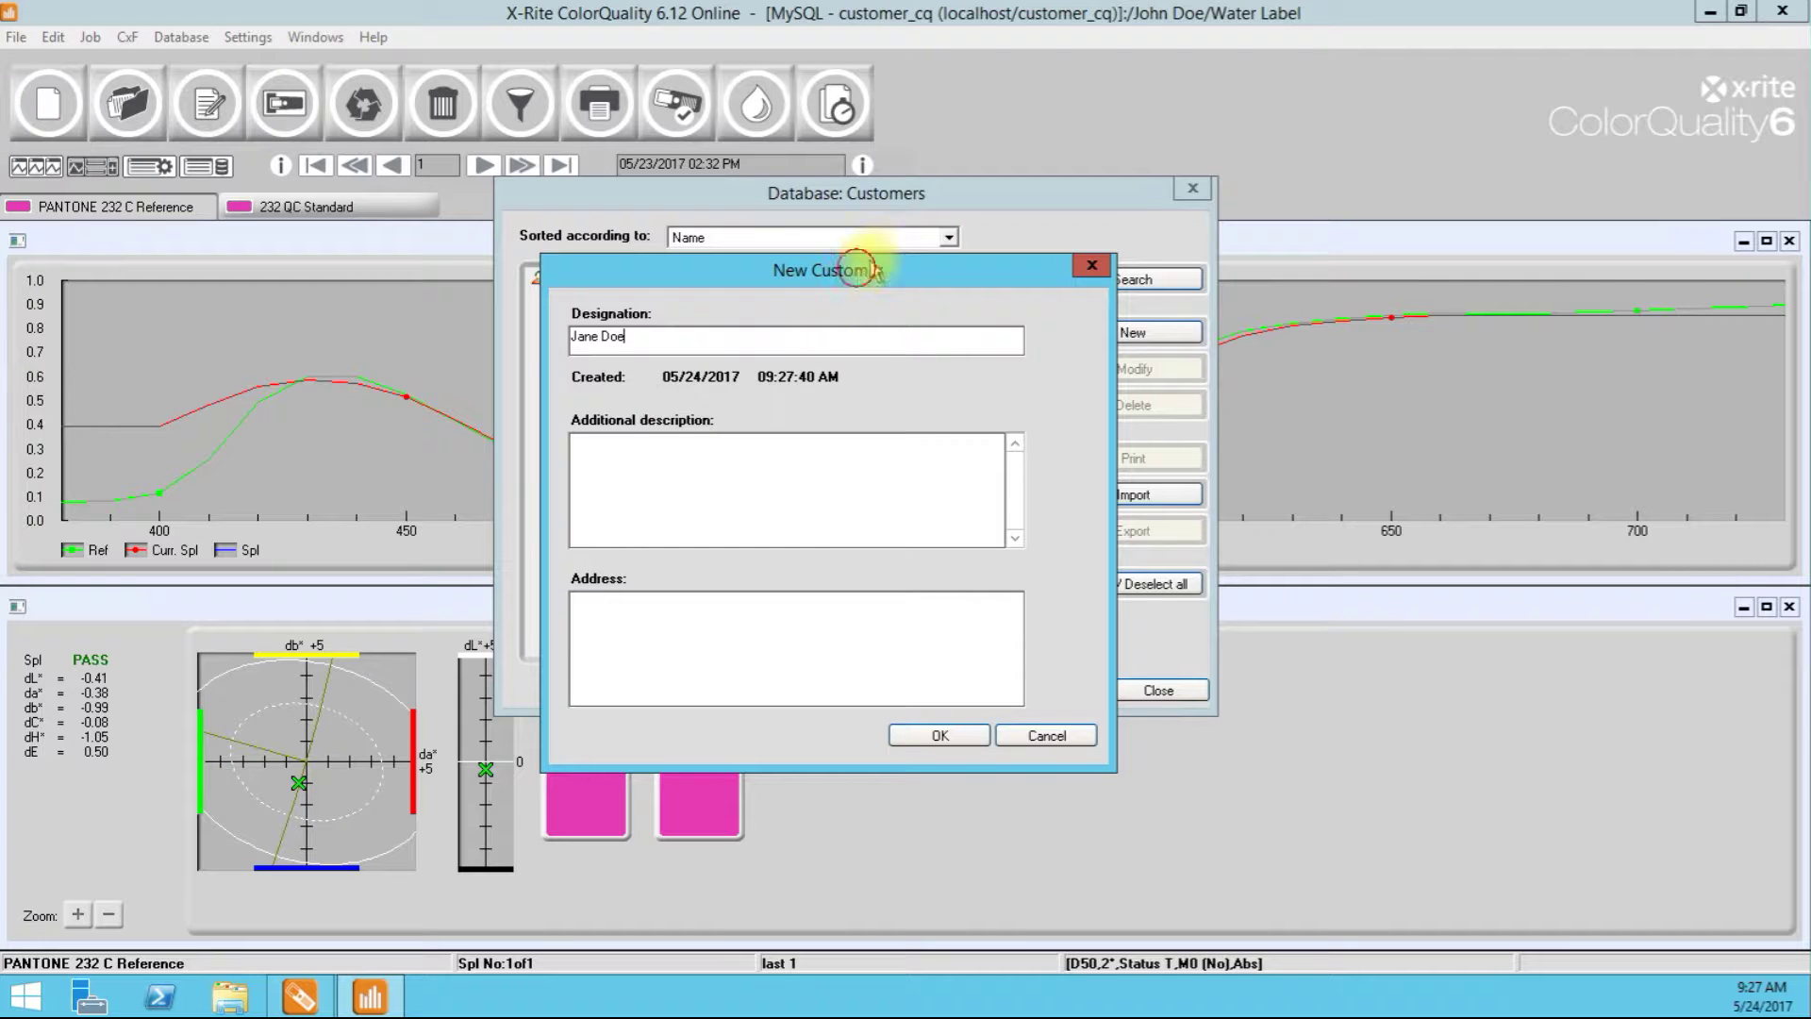
left_click_drag(858, 275, 882, 254)
left_click(972, 717)
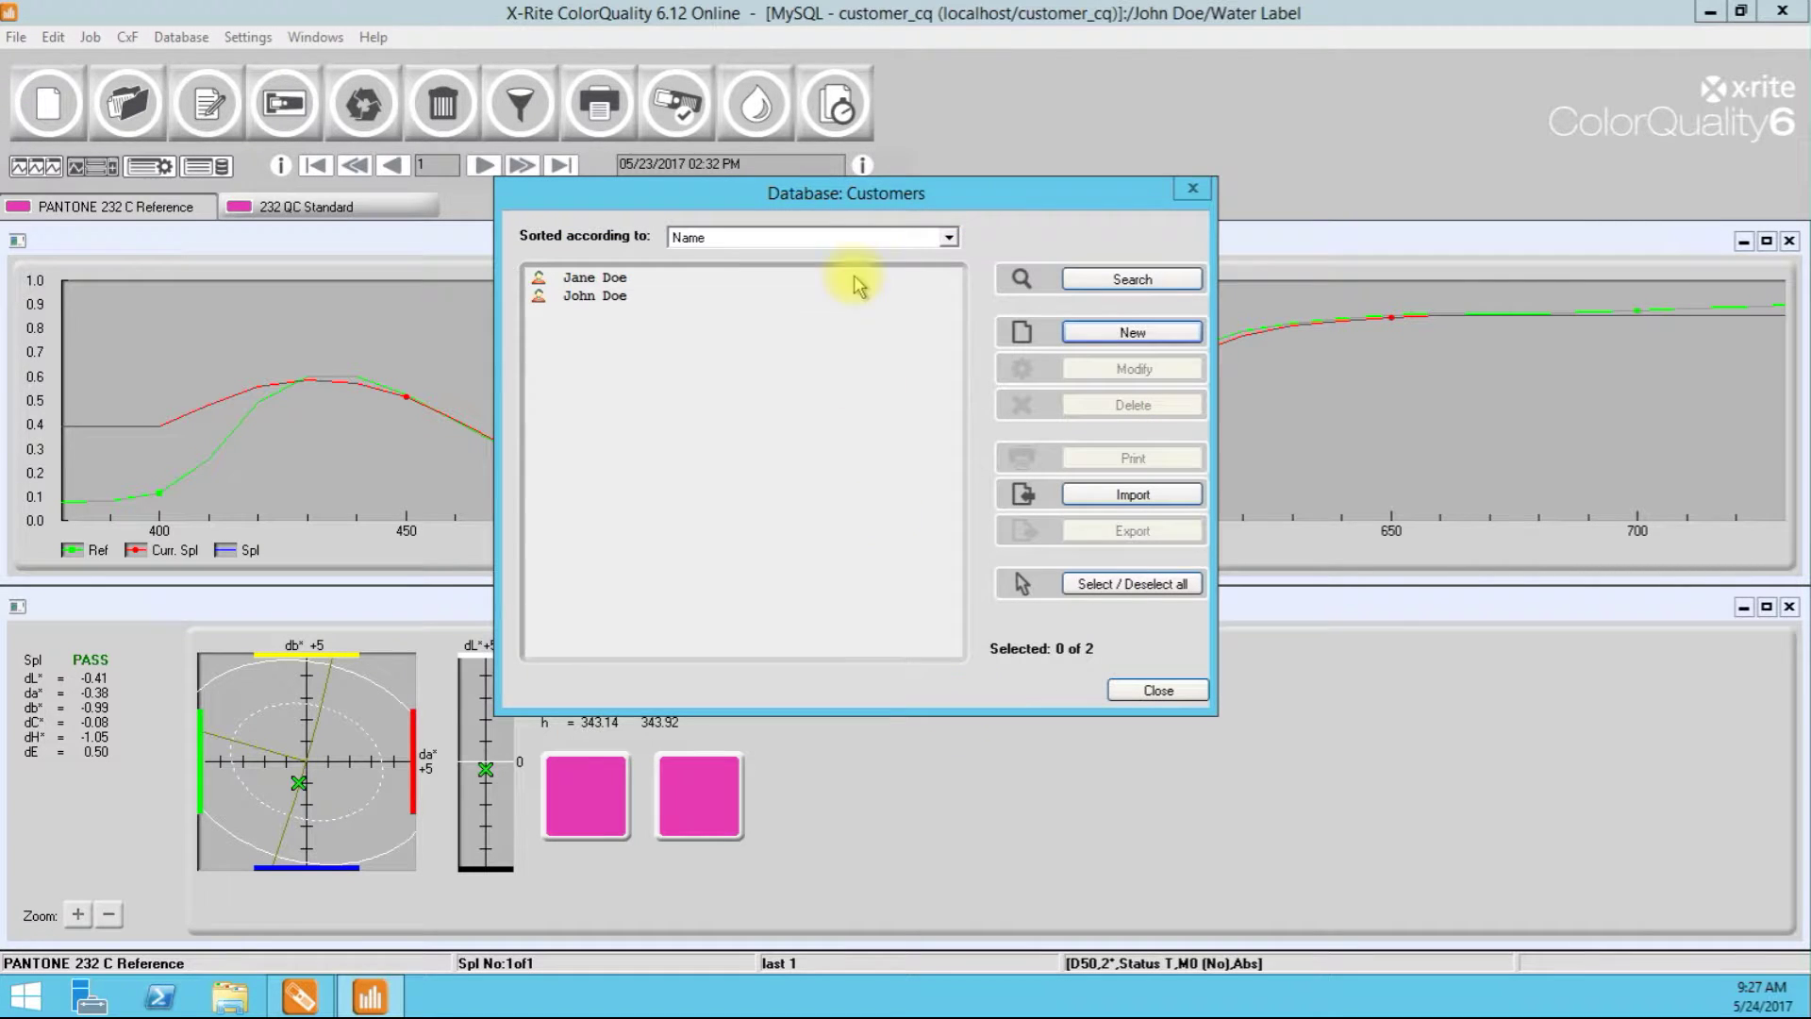
left_click_drag(856, 200, 816, 195)
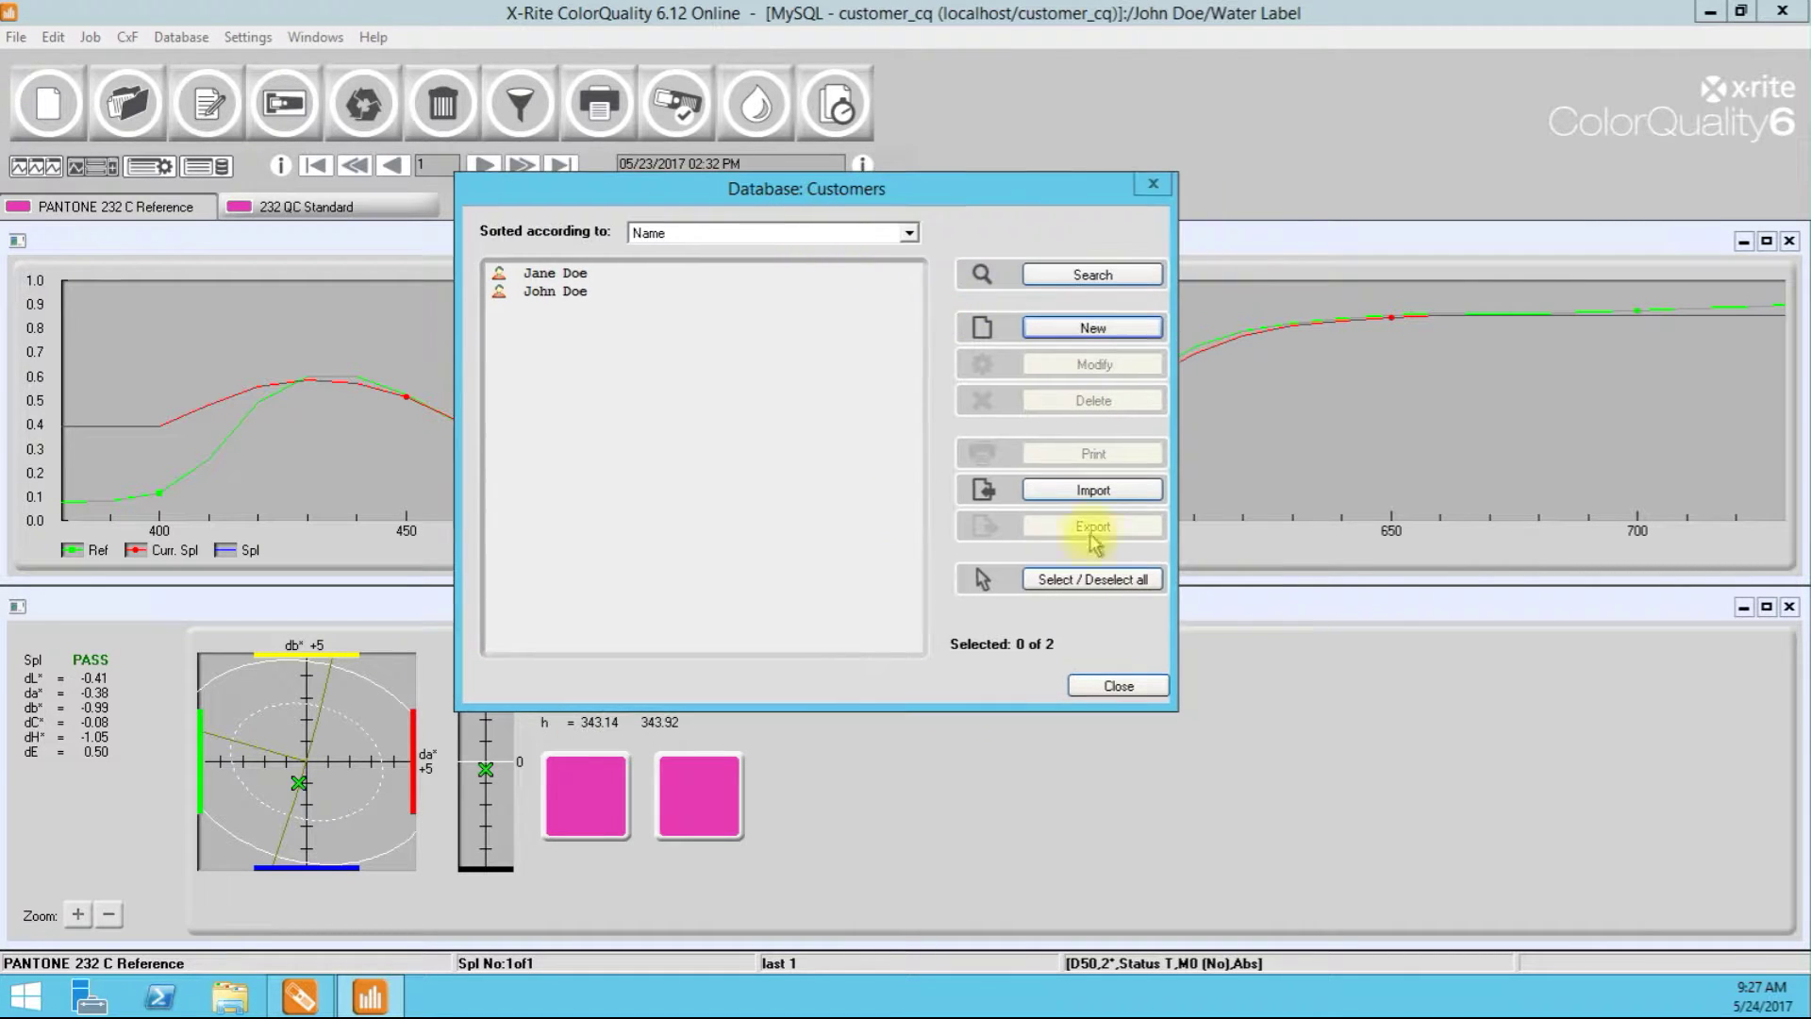
left_click(1111, 685)
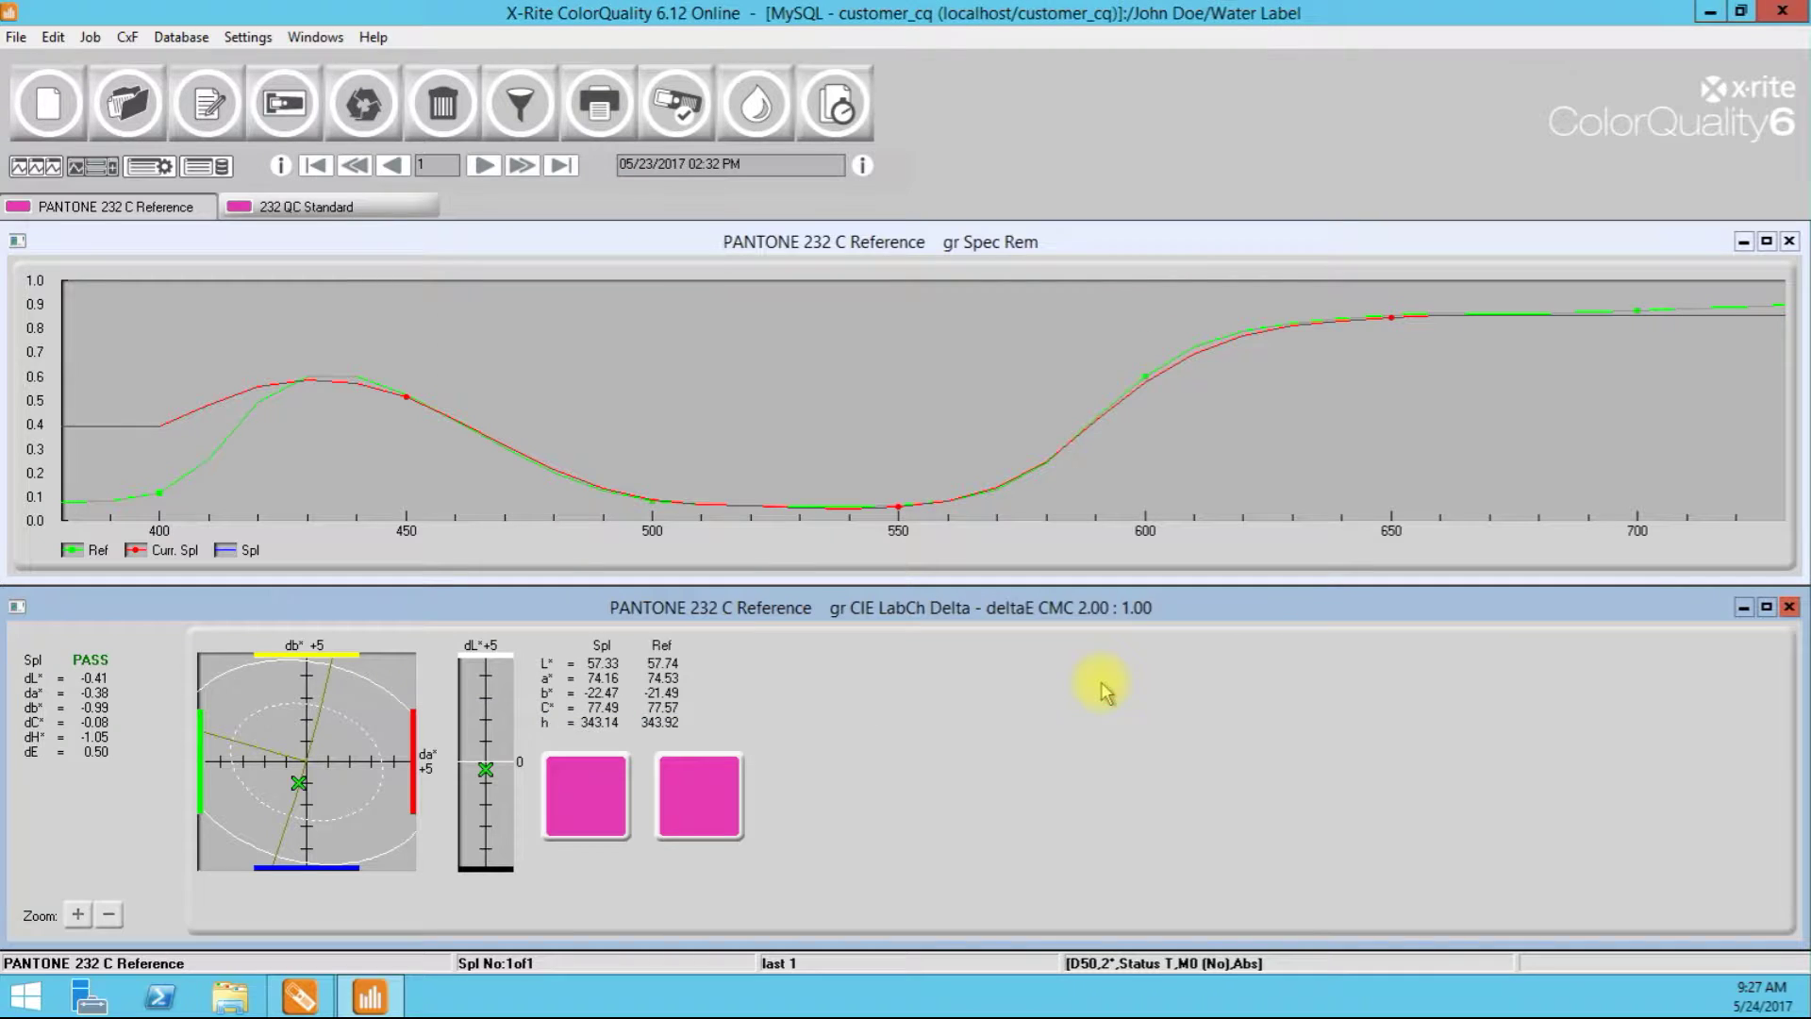
Step: In the Jobs database, create job JOB#9999 for the new customer
left_click(180, 38)
left_click(165, 98)
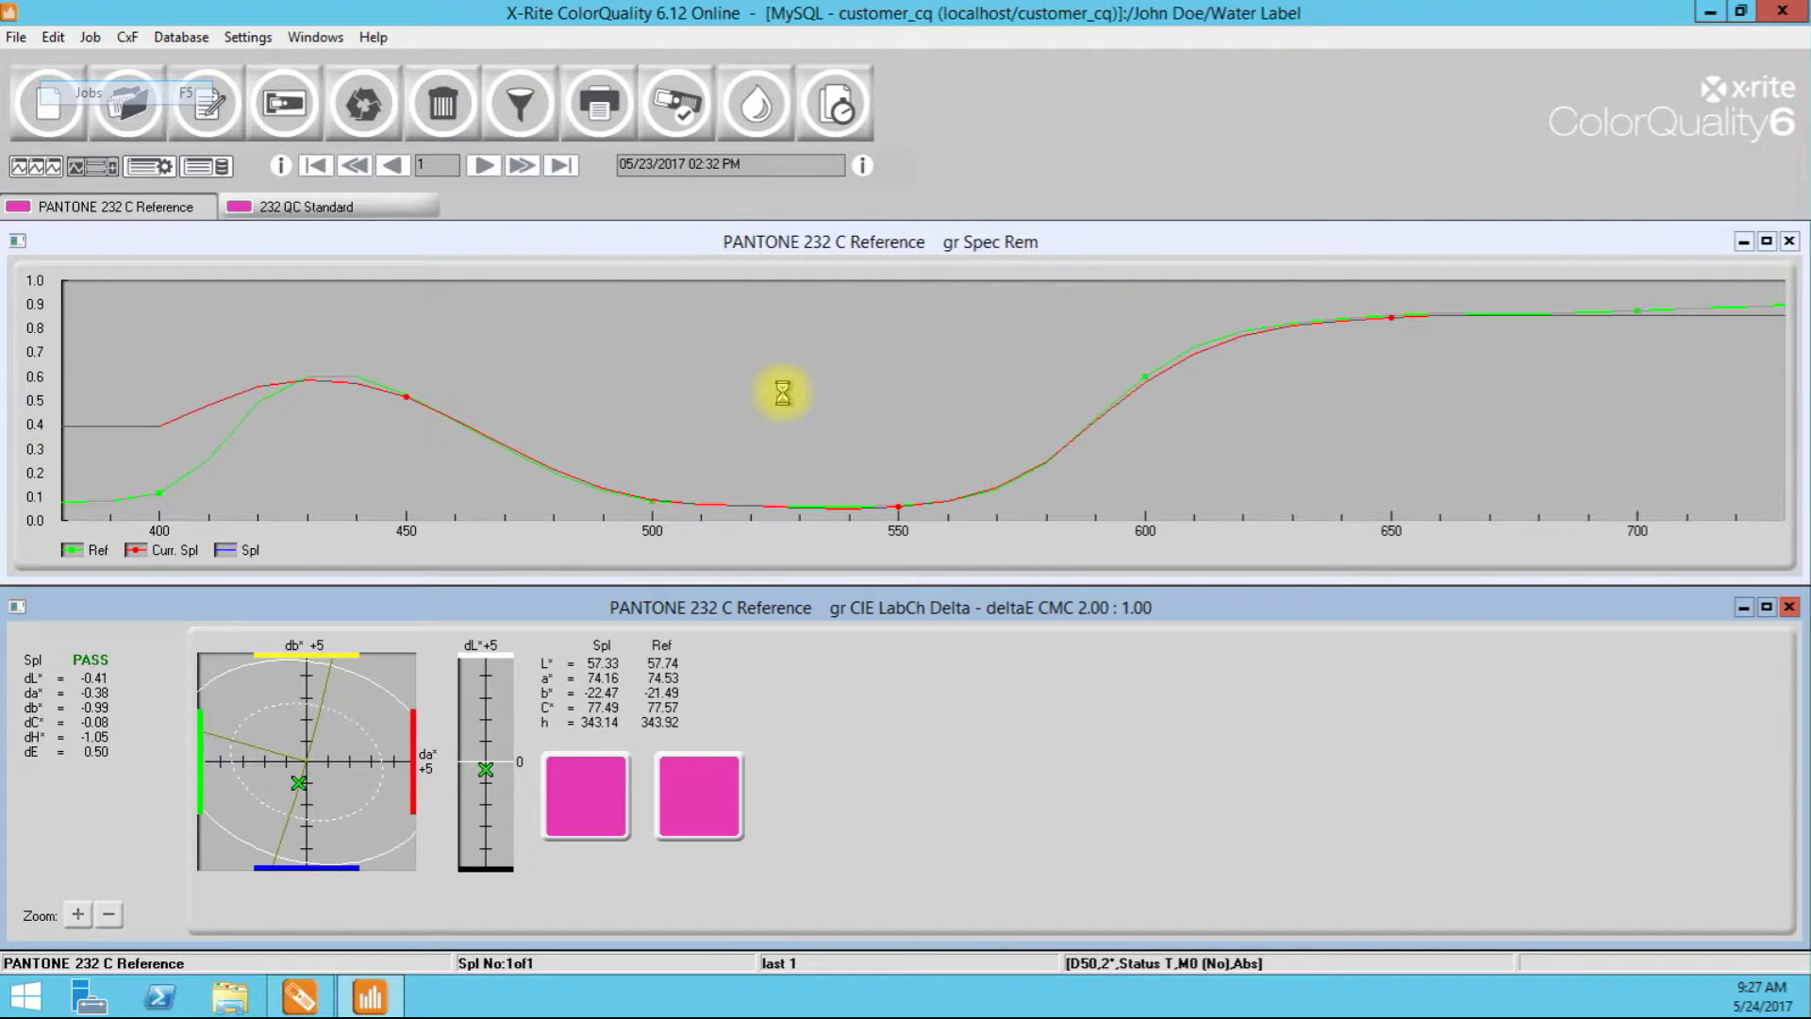
left_click_drag(778, 228, 708, 238)
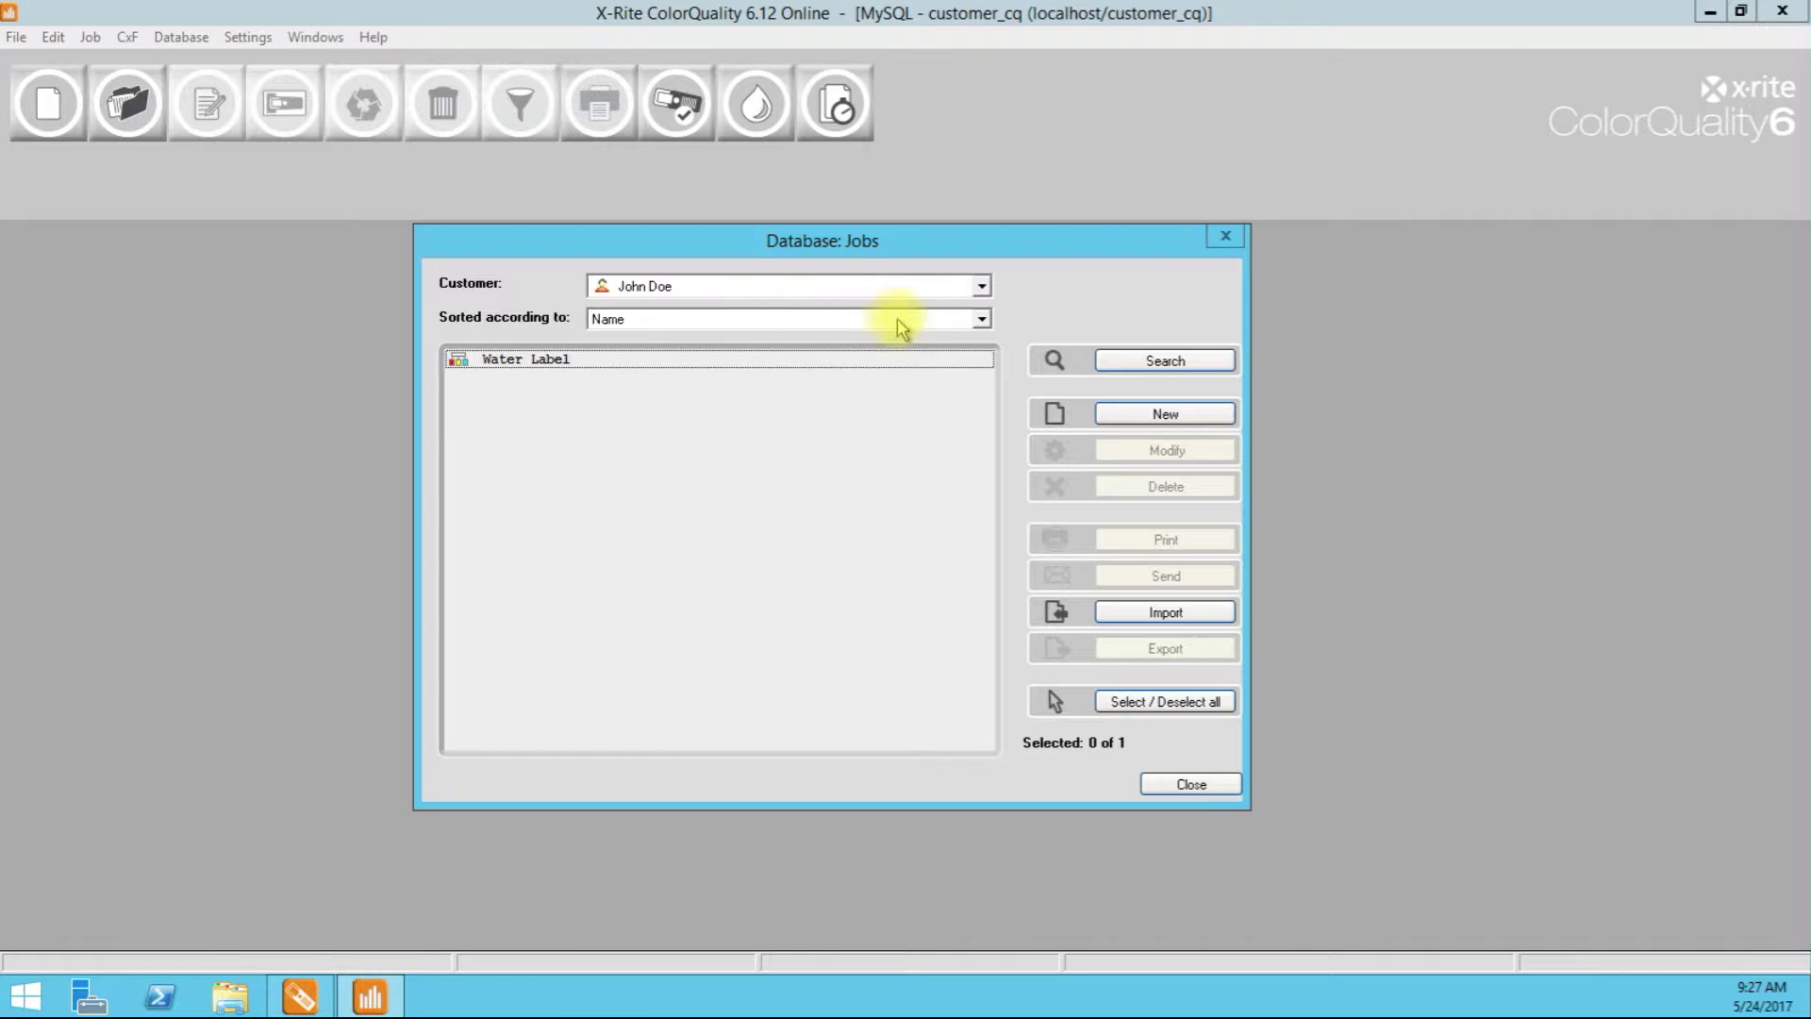
left_click(981, 285)
left_click(939, 328)
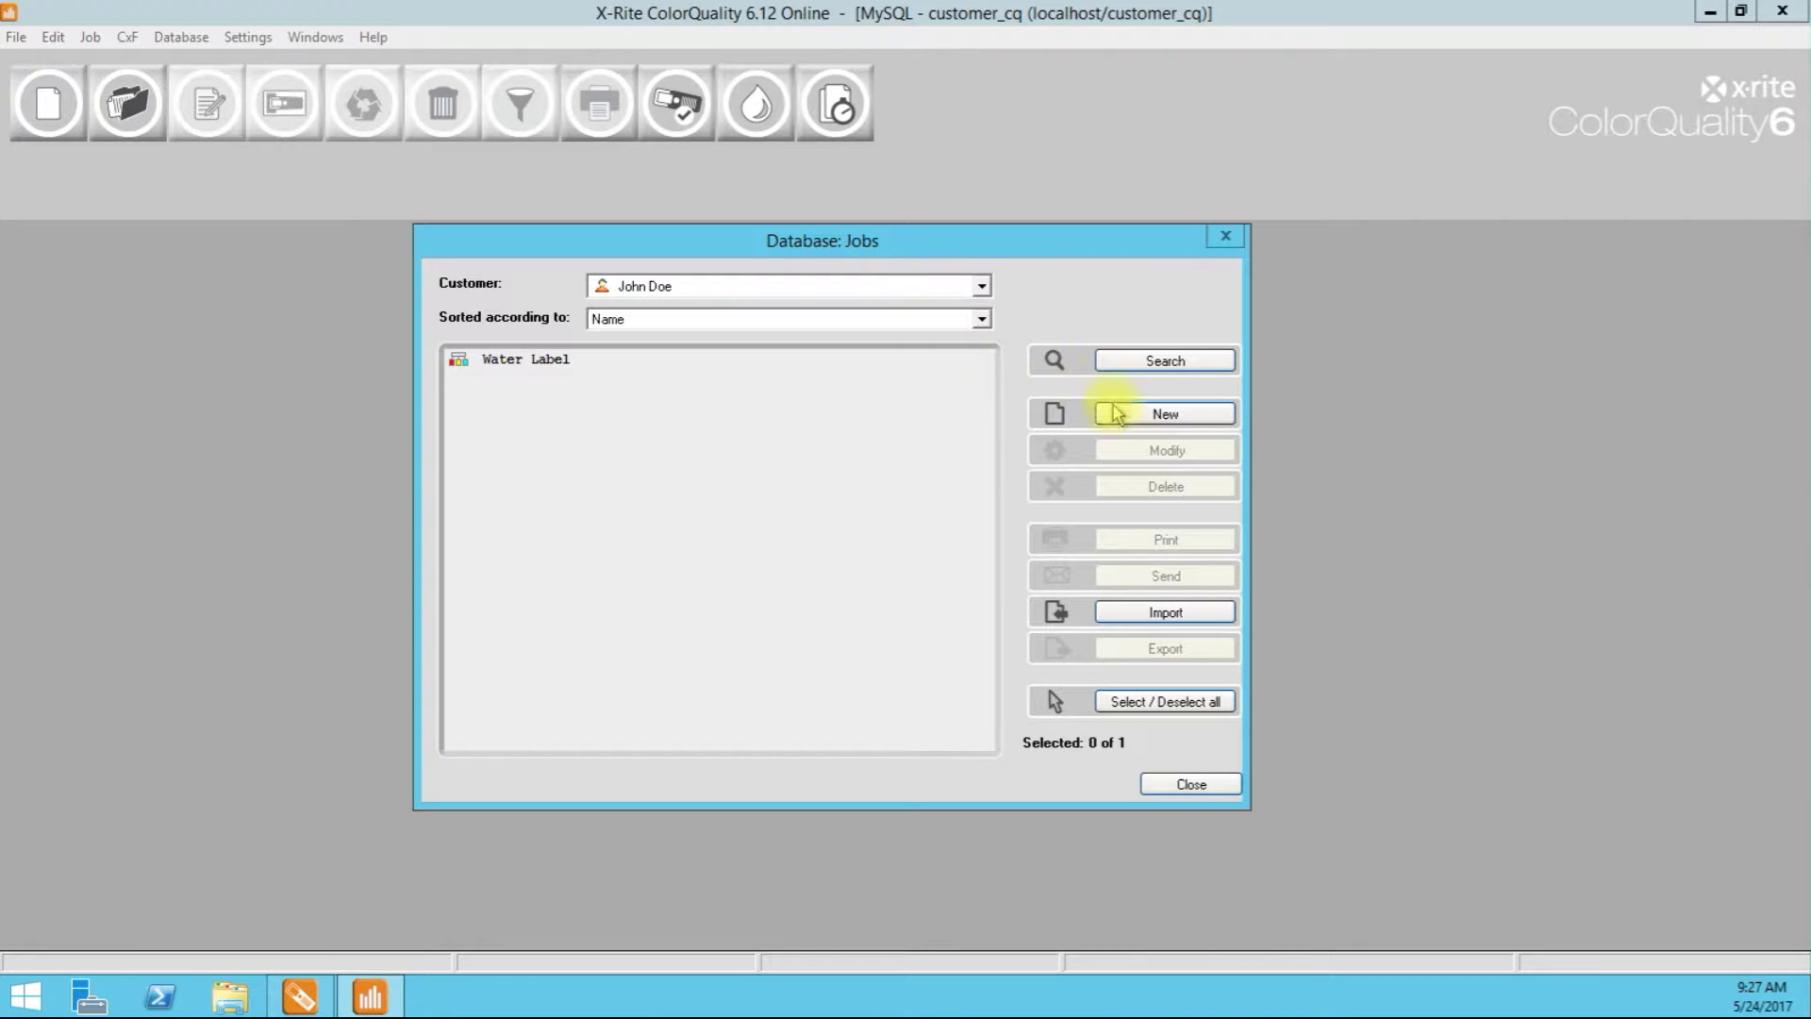
left_click(1146, 411)
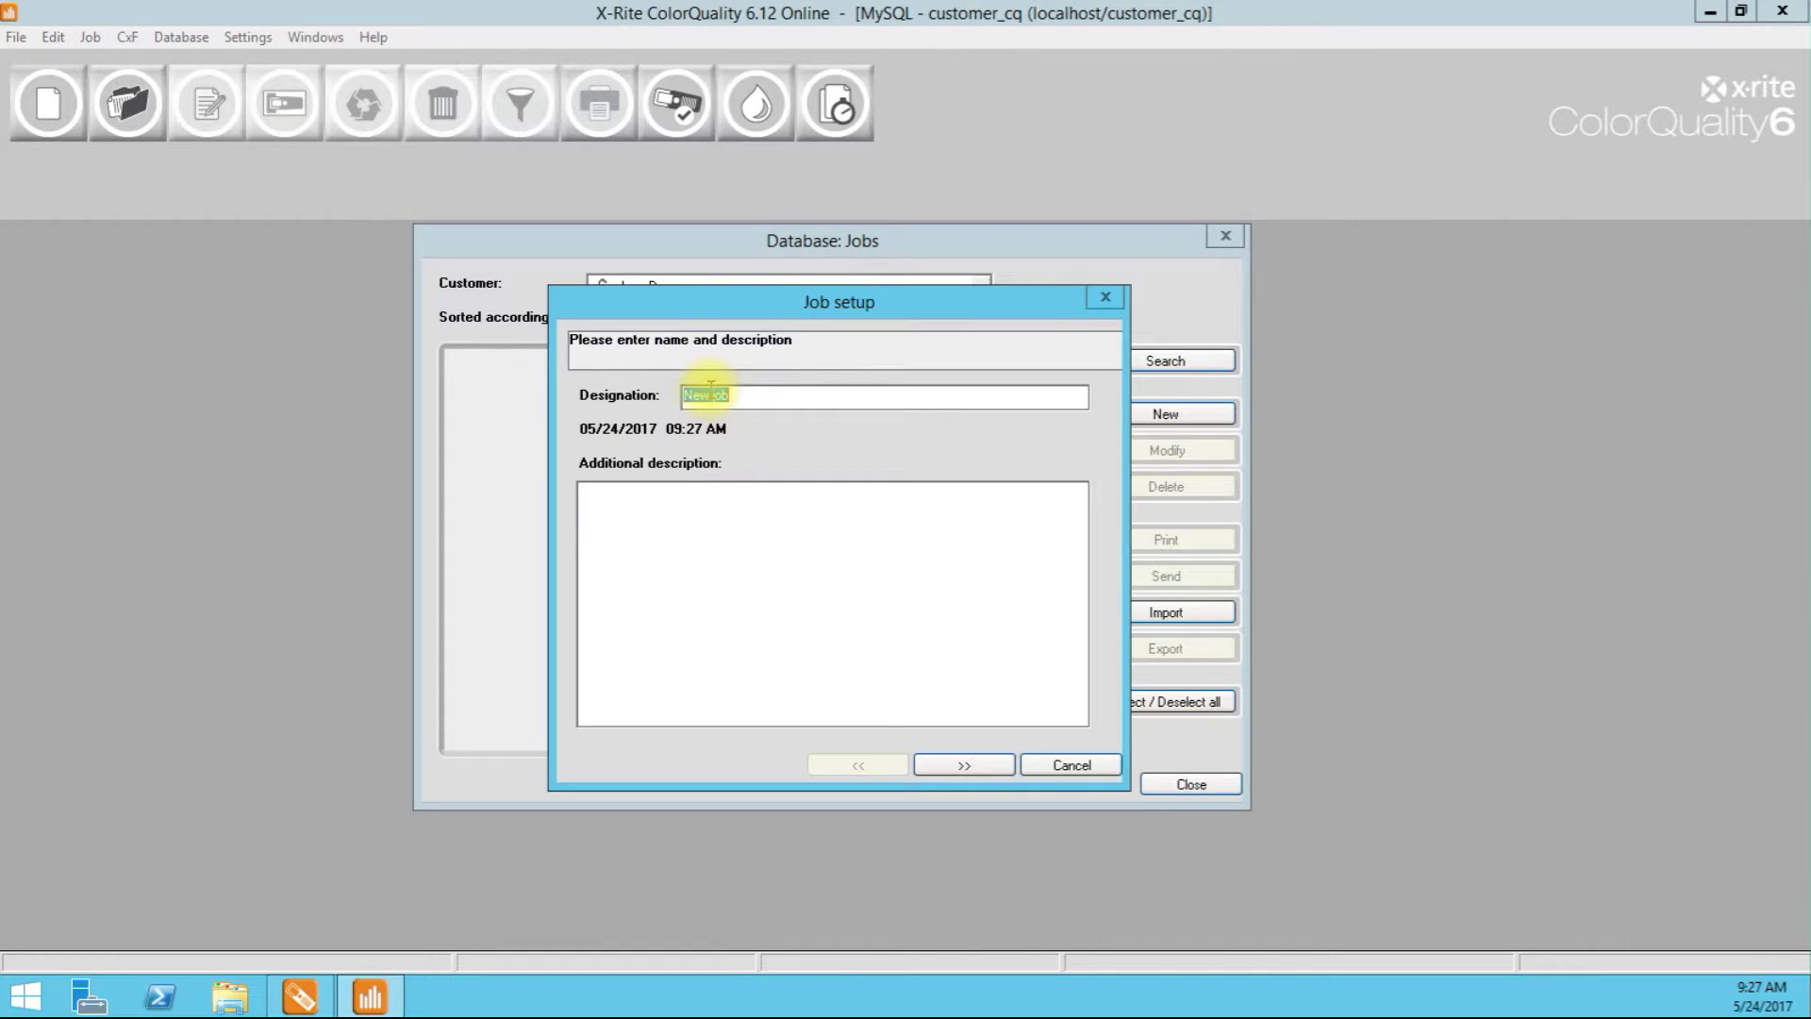
type("JOB#9999")
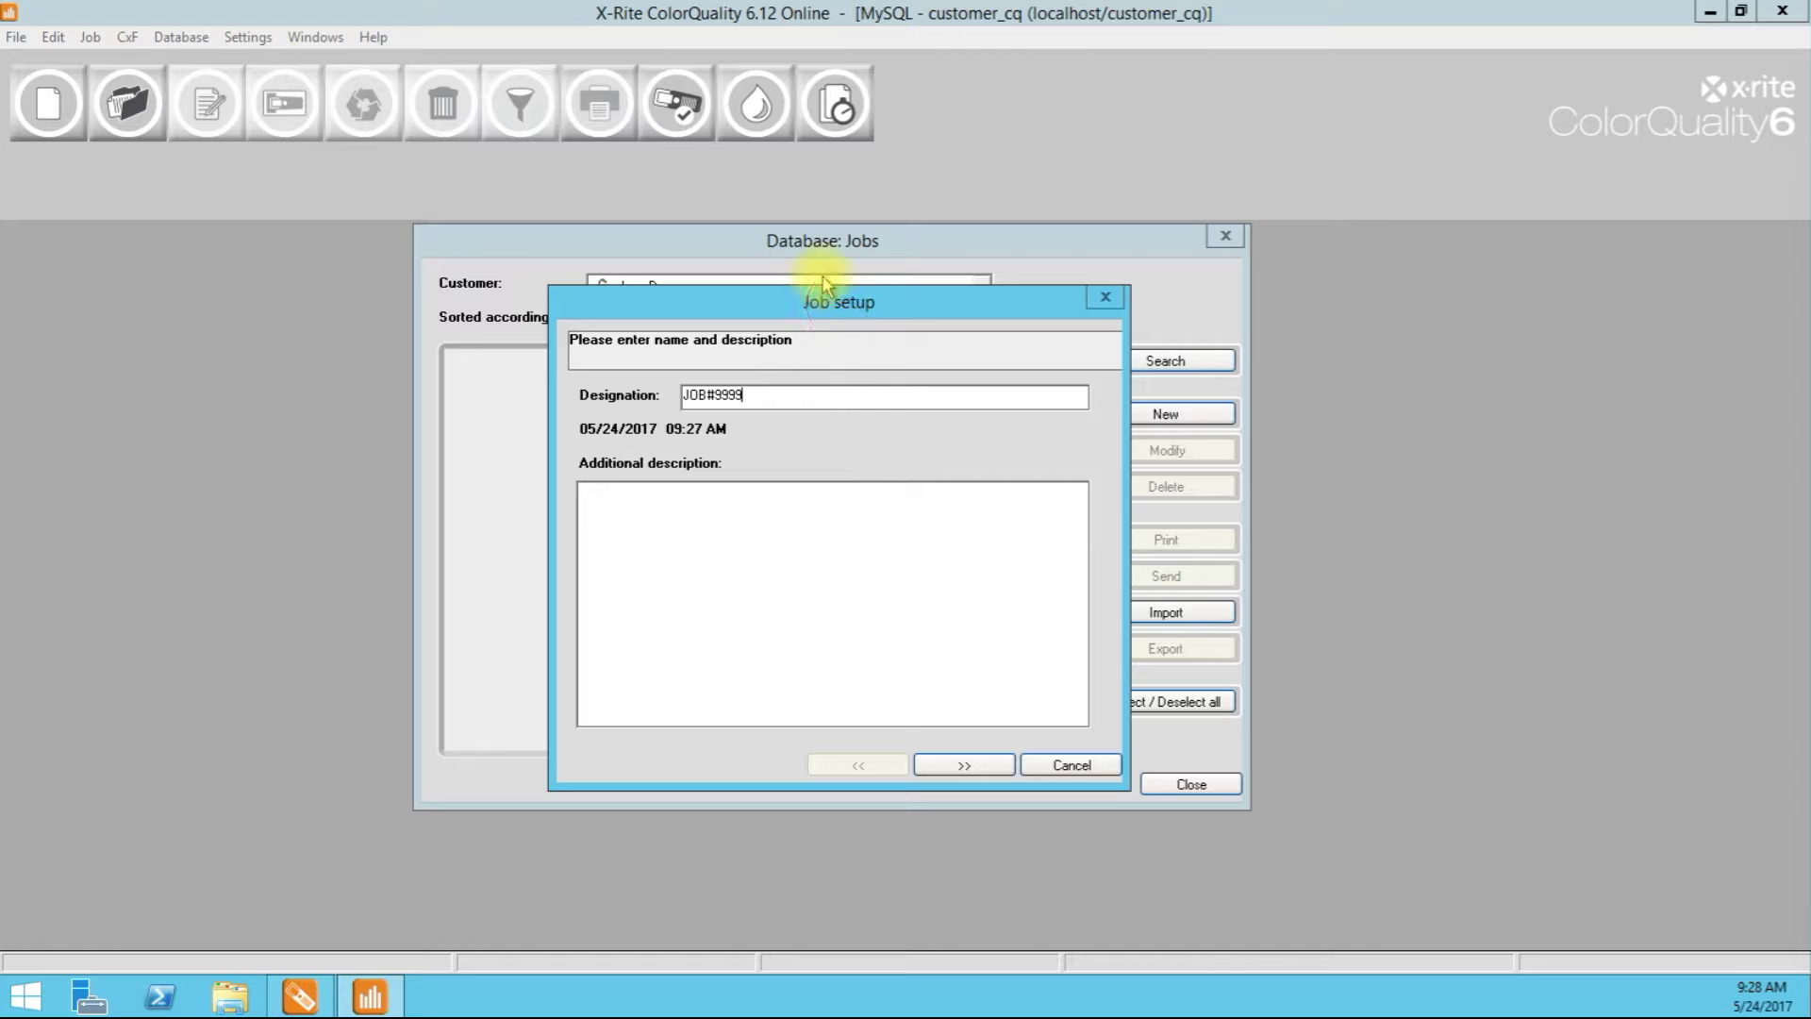
left_click_drag(843, 327, 825, 299)
Step: Enter the job description 'Printed on White BOPP, surface print, no OPV.'
left_click(824, 503)
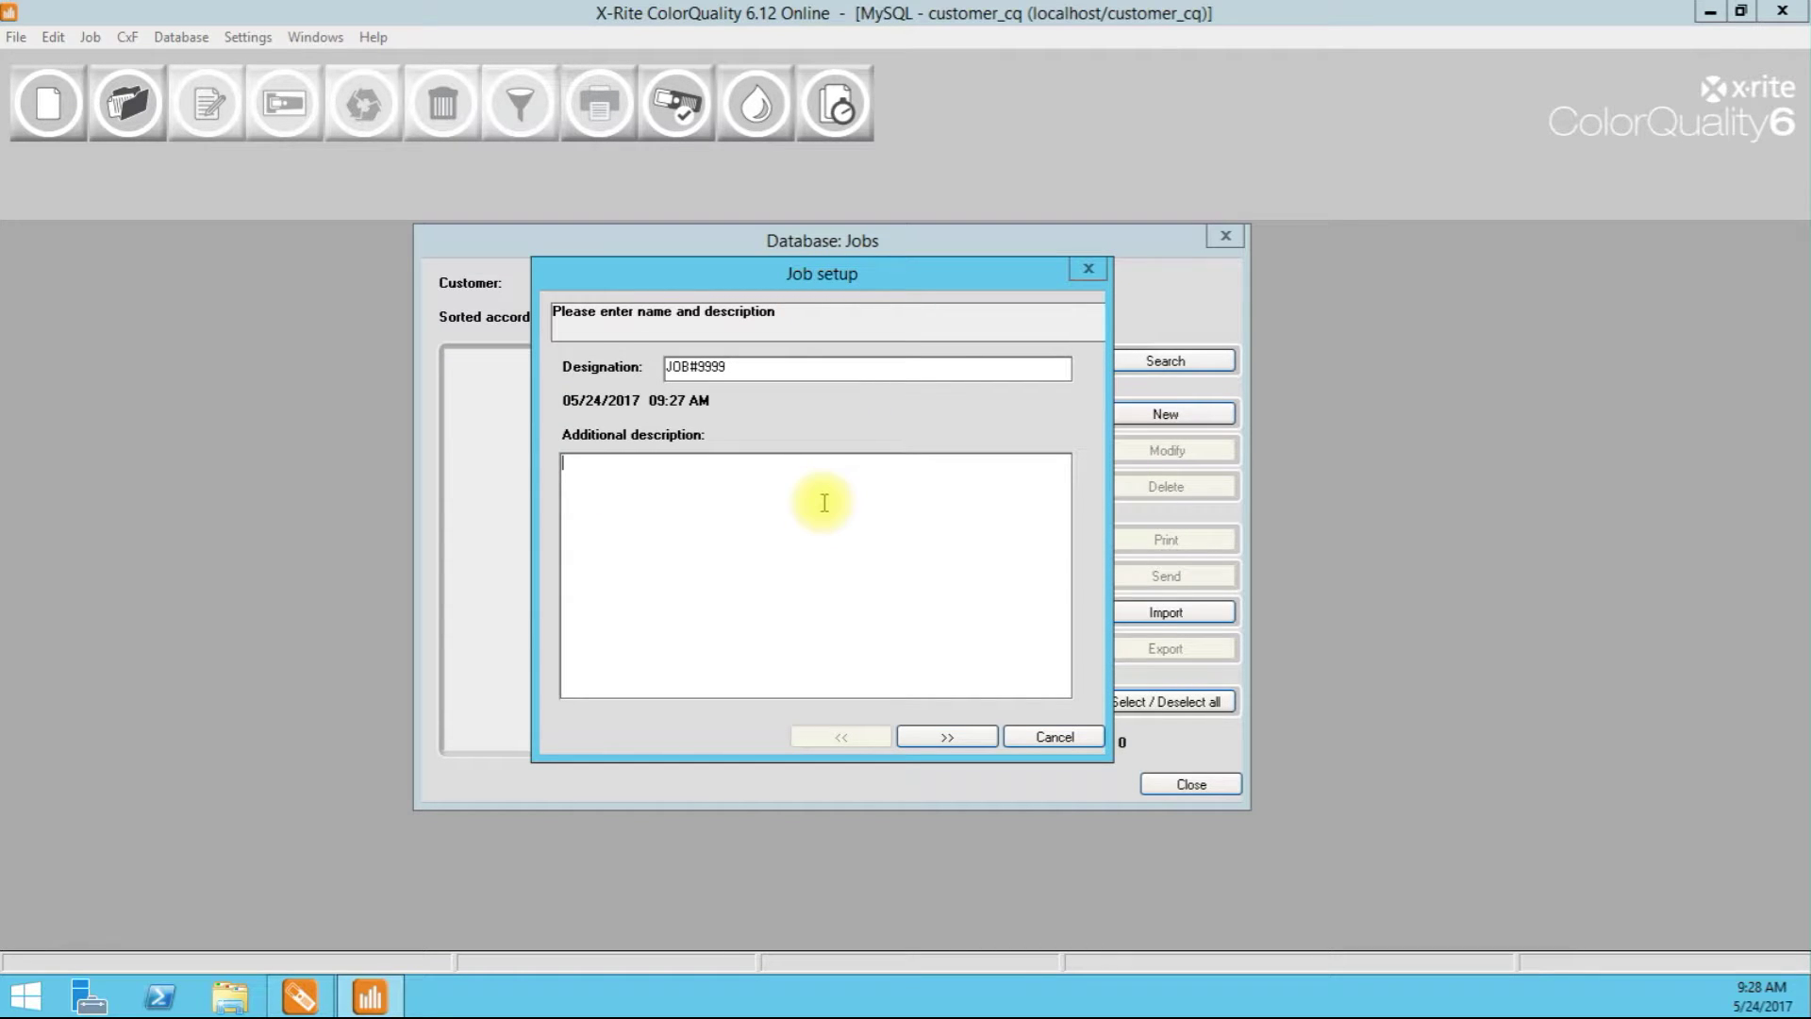
type("Printe don")
key("BackSpace")
key("BackSpace")
key("BackSpace")
key("BackSpace")
key("BackSpace")
key("BackSpace")
type("ed on White B")
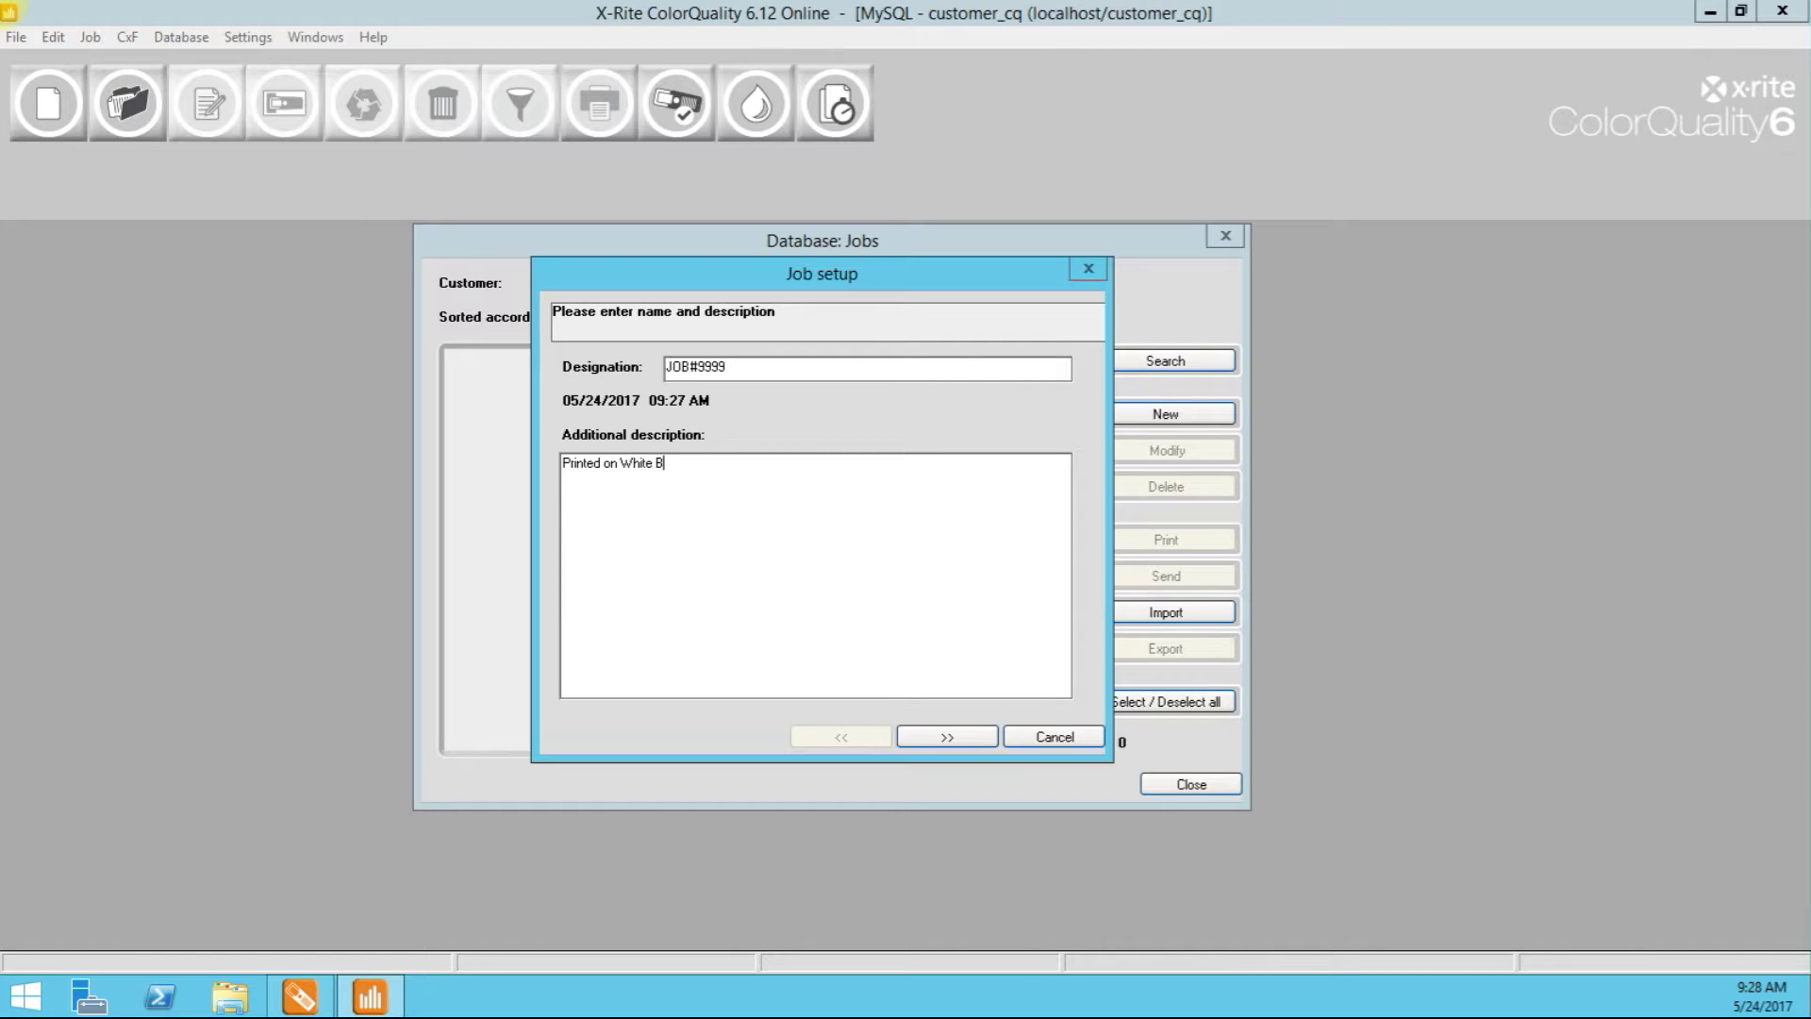
type("OPP, surface print, no OPV.")
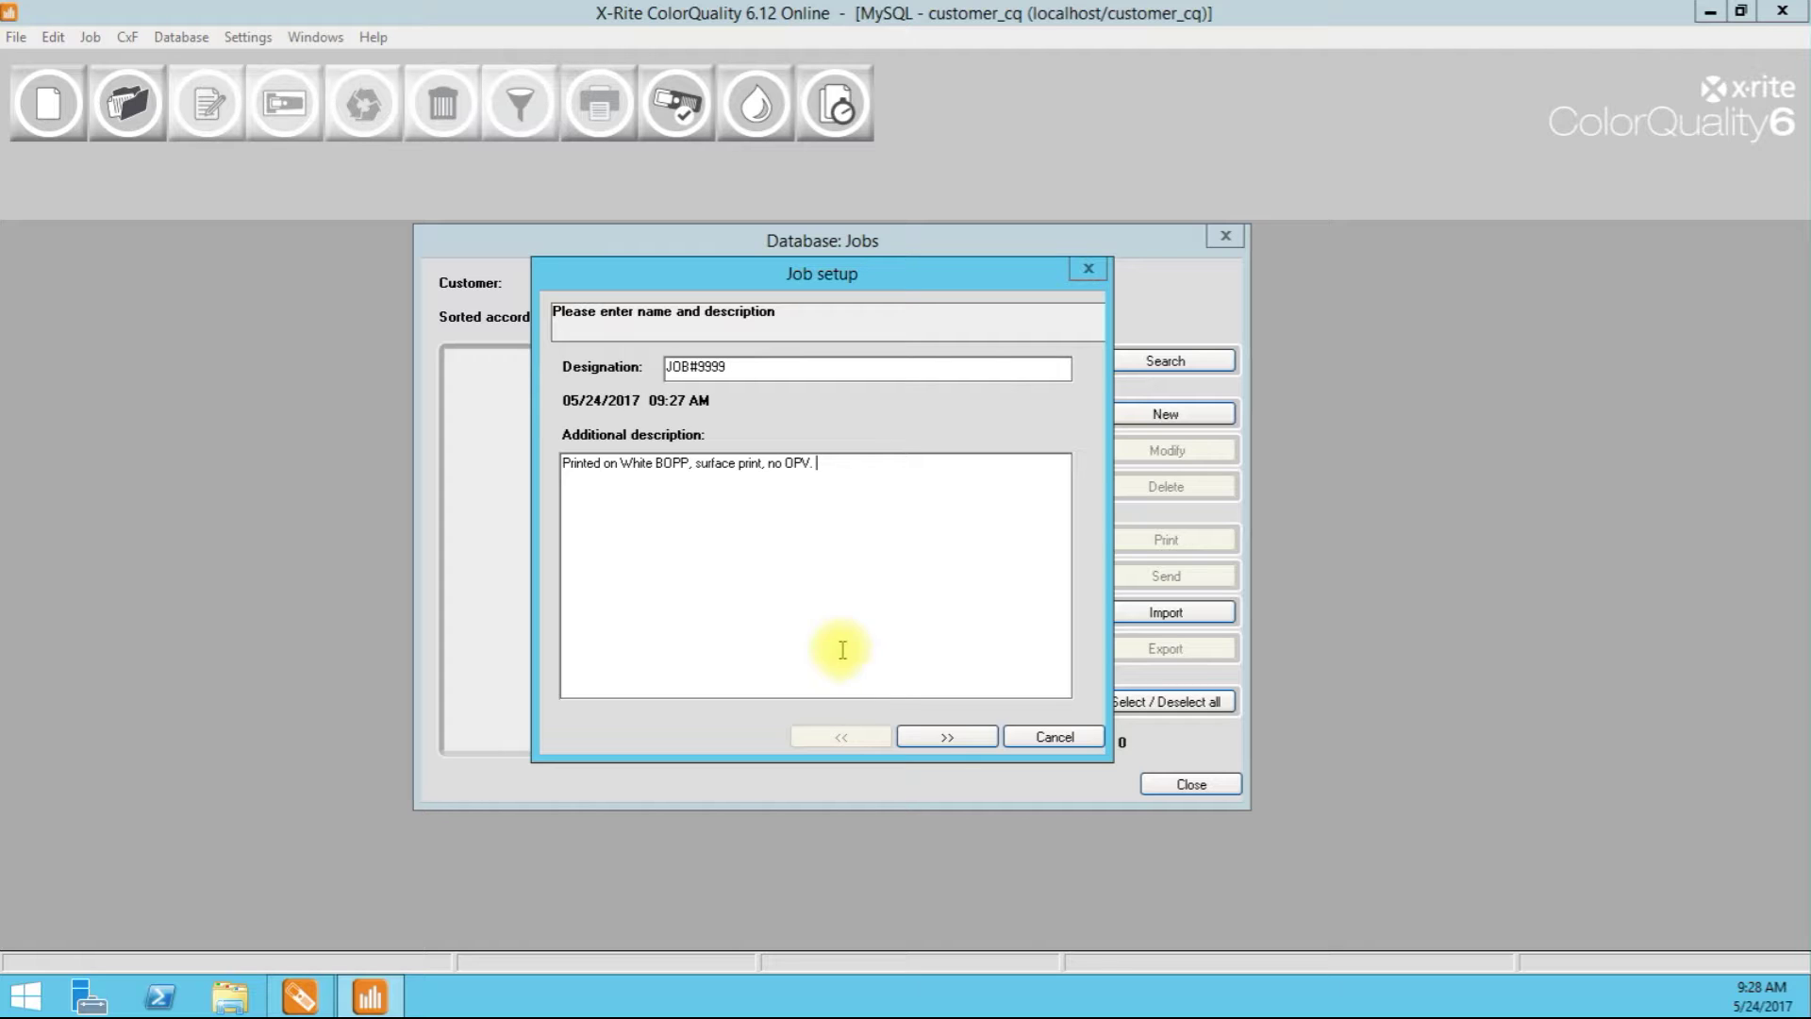
Step: Keep D50, 10° observer, Status T and M0 measuring conditions and finish the job setup
left_click(958, 740)
mouse_move(849, 285)
left_mouse_down()
mouse_move(831, 276)
mouse_move(855, 280)
left_mouse_up()
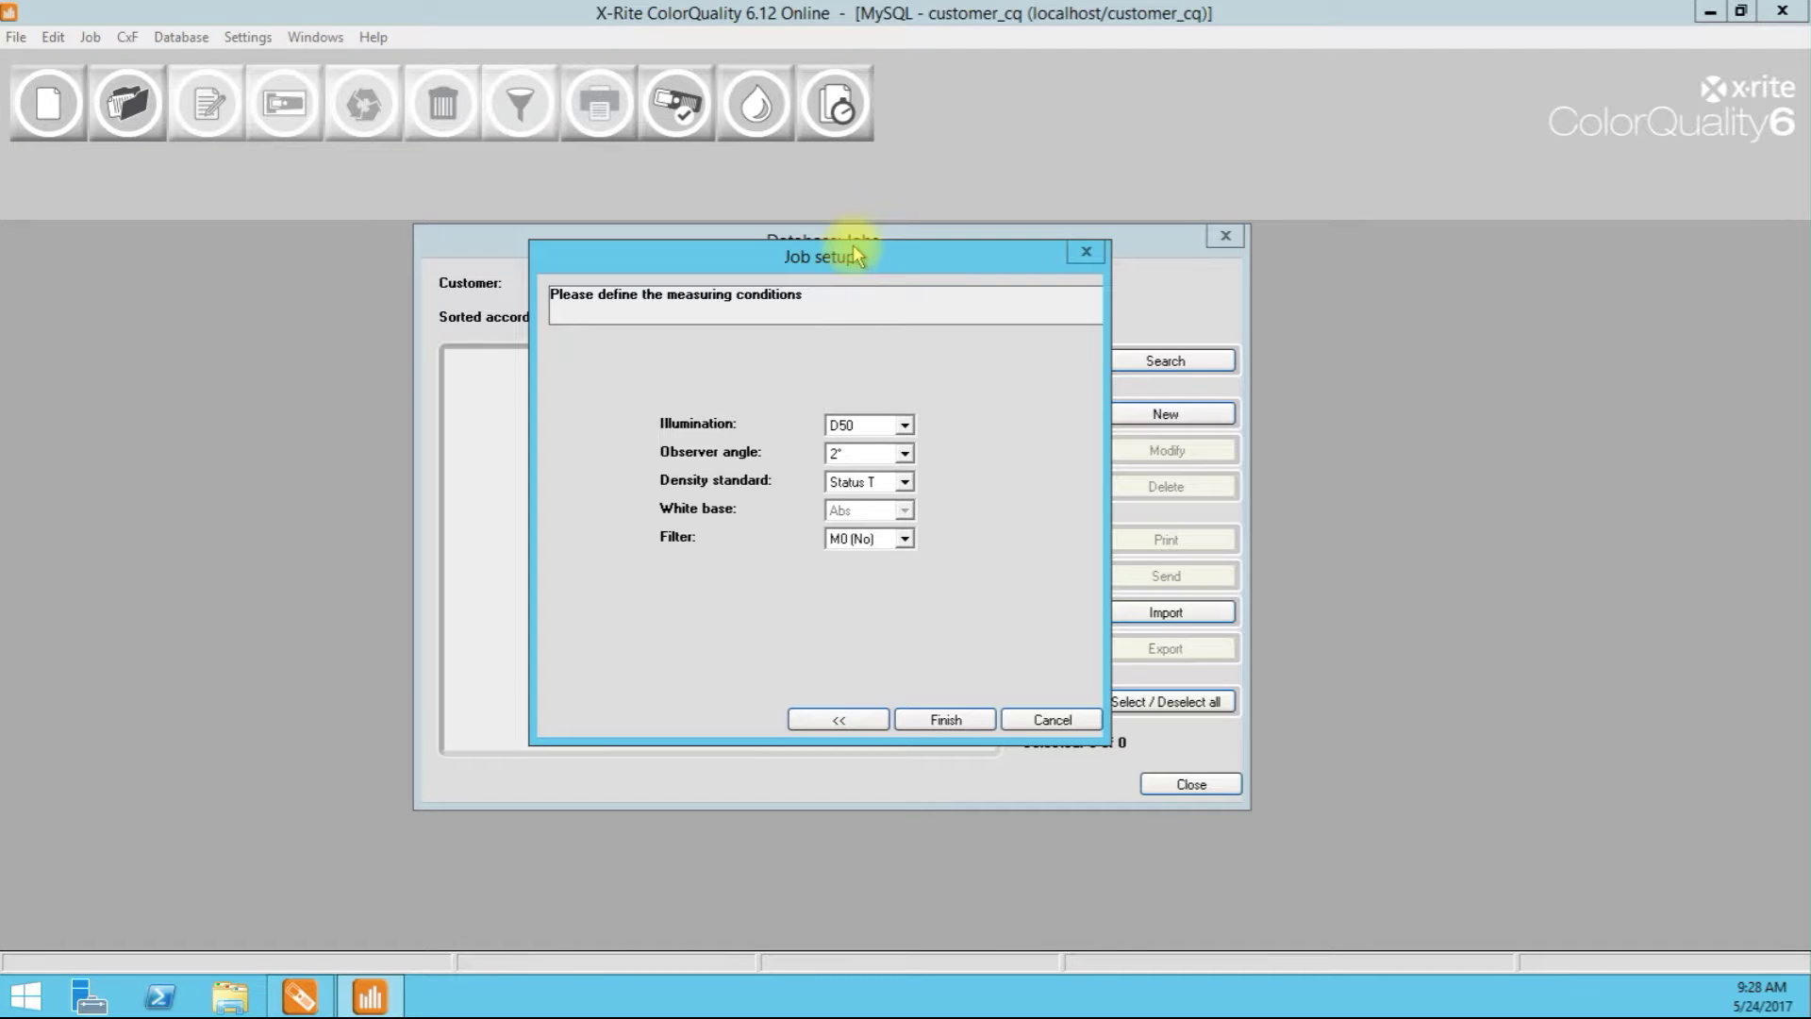
left_click_drag(849, 253, 851, 233)
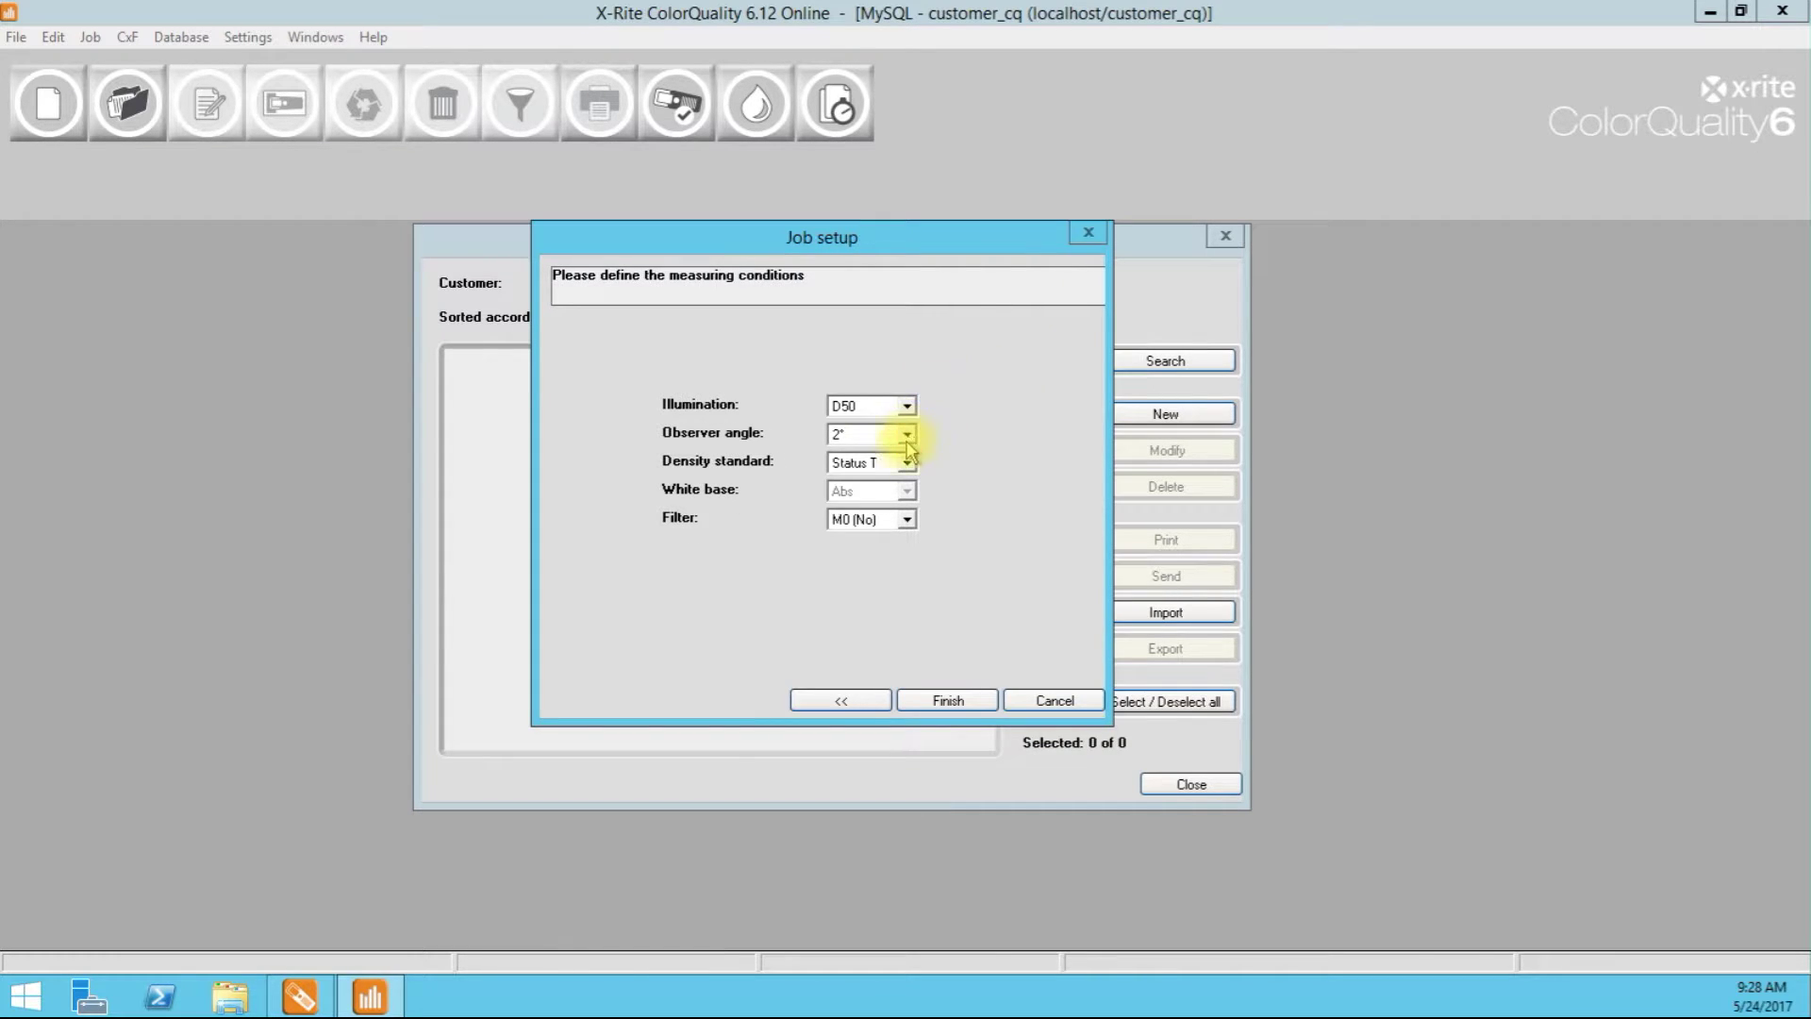
left_click_drag(906, 434, 905, 471)
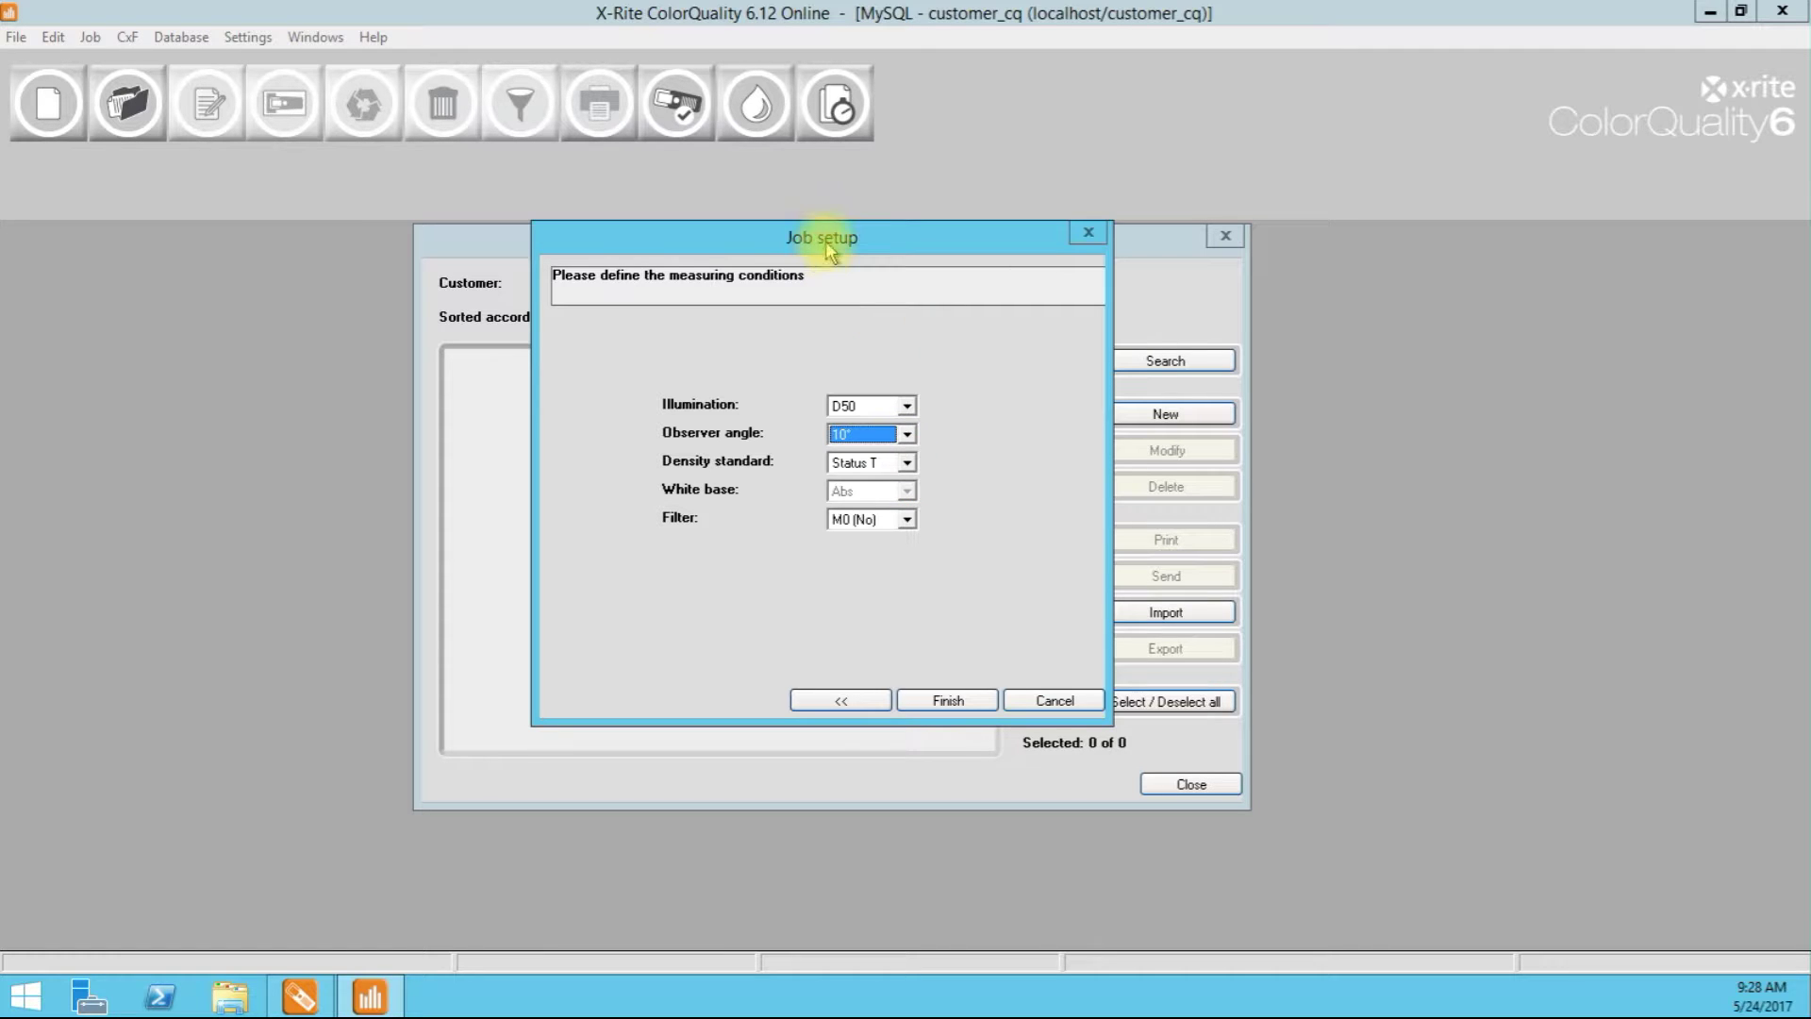
left_click_drag(808, 247, 788, 244)
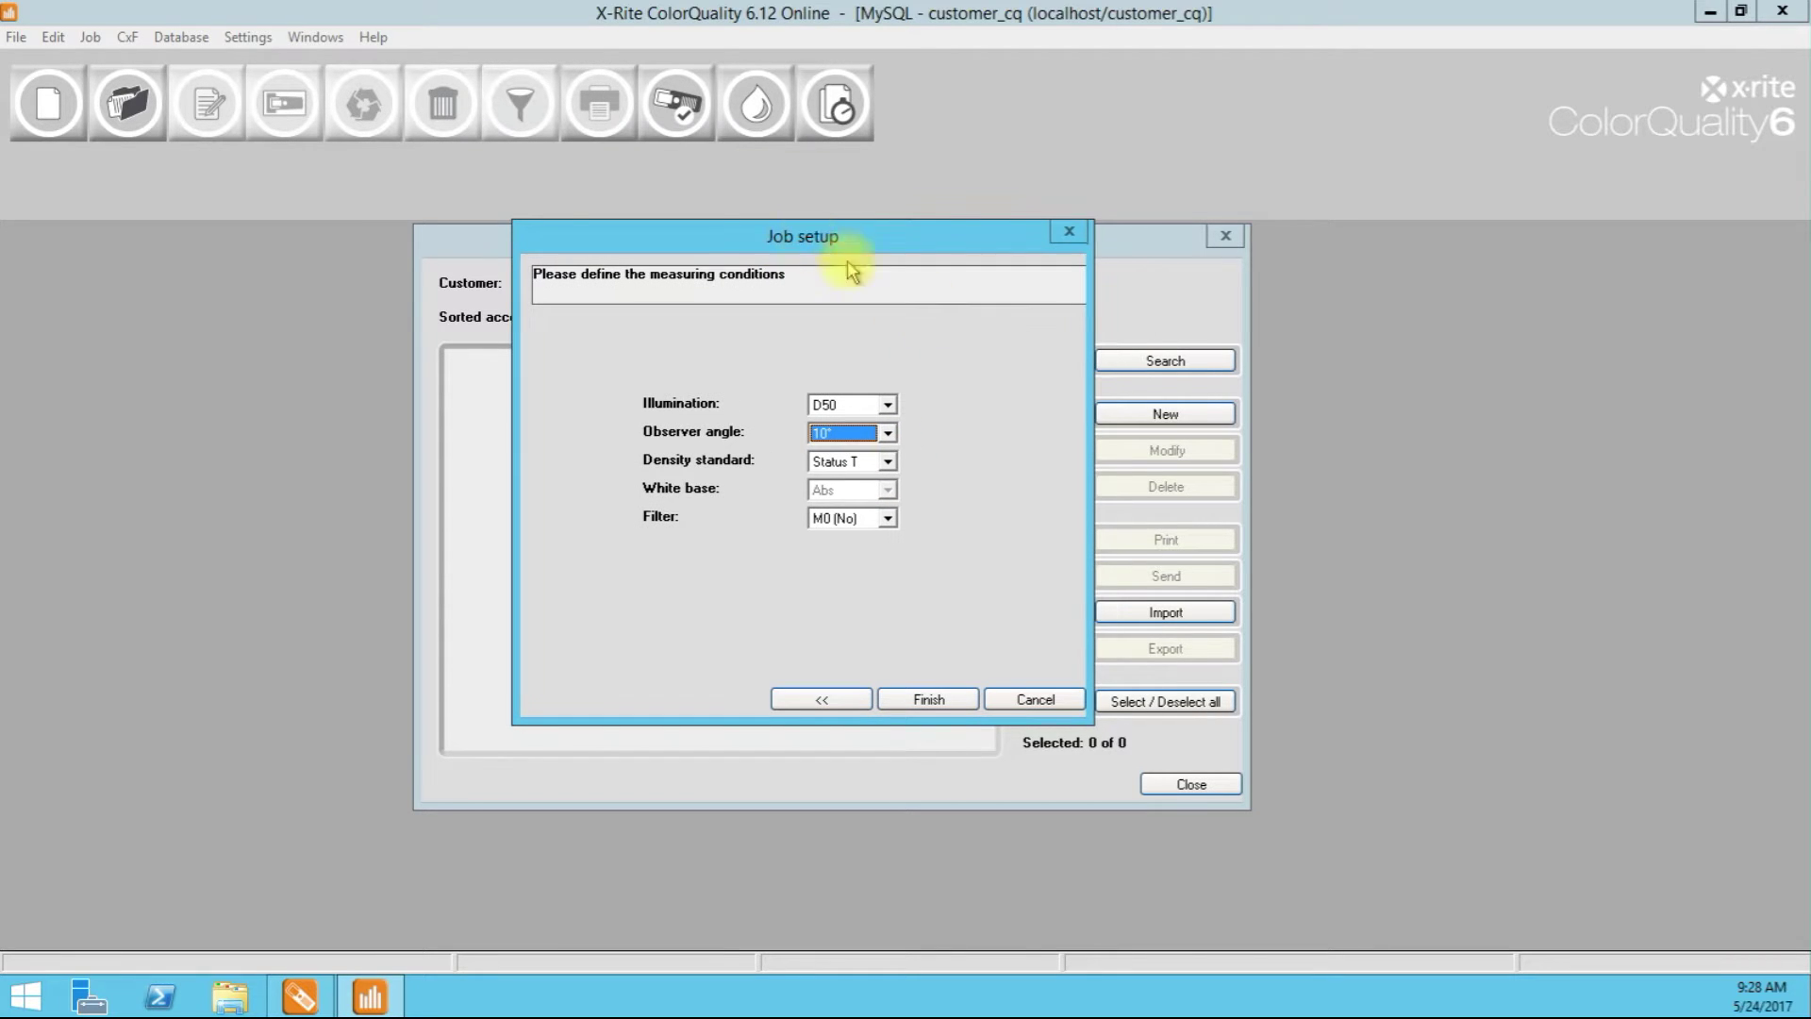
left_click(929, 702)
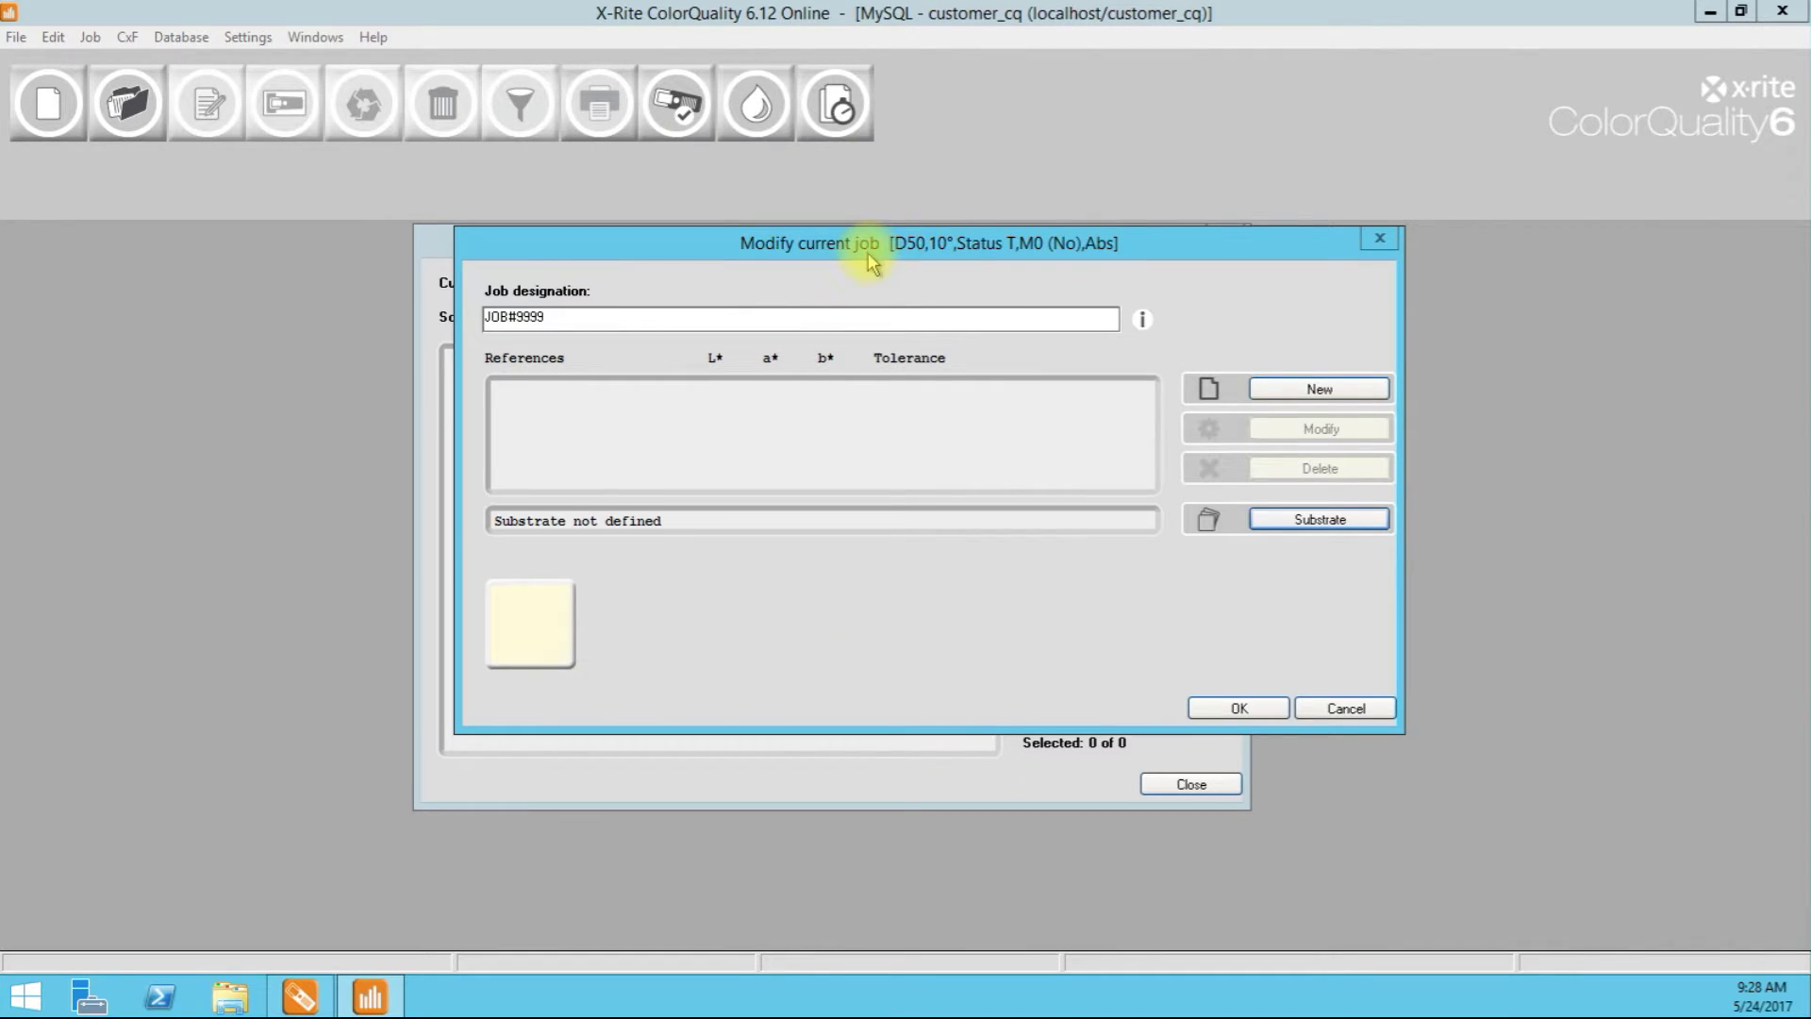
Step: Add a new reference from the measured green and name it 'Light Gree'
left_click(1264, 401)
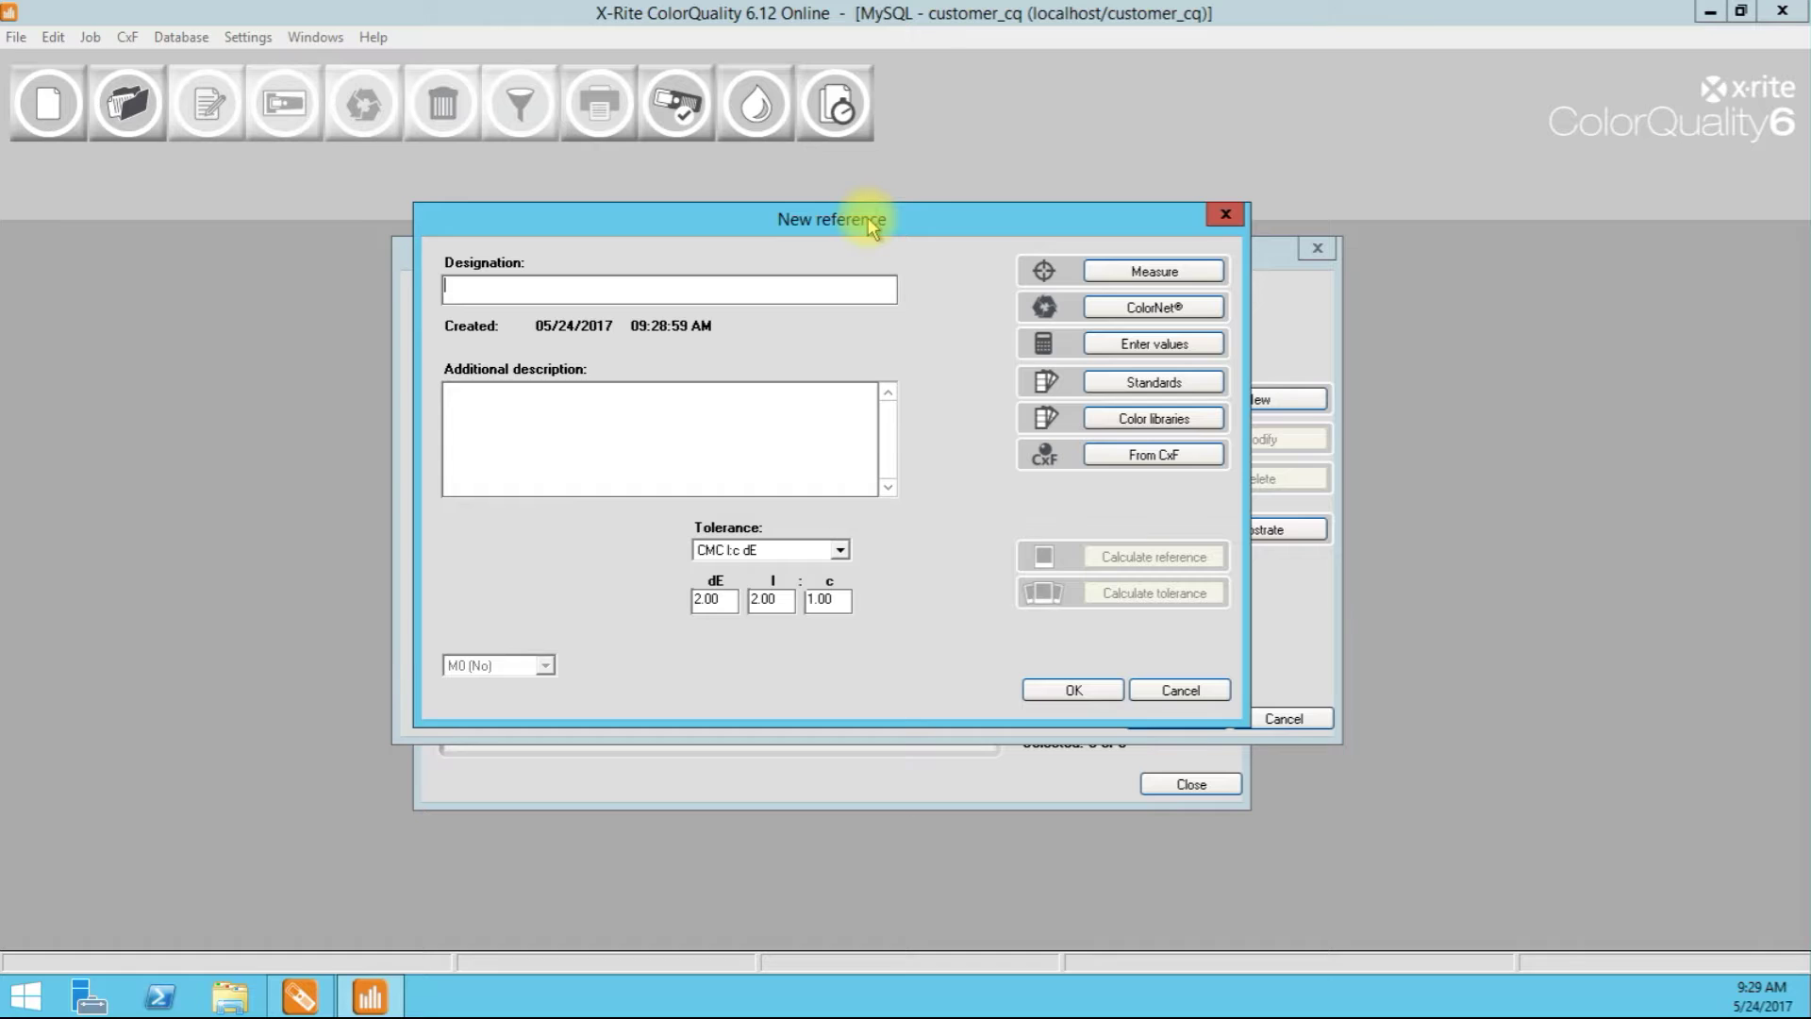
double_click(561, 285)
type("Light Gree")
left_click(680, 416)
left_click_drag(786, 228, 819, 193)
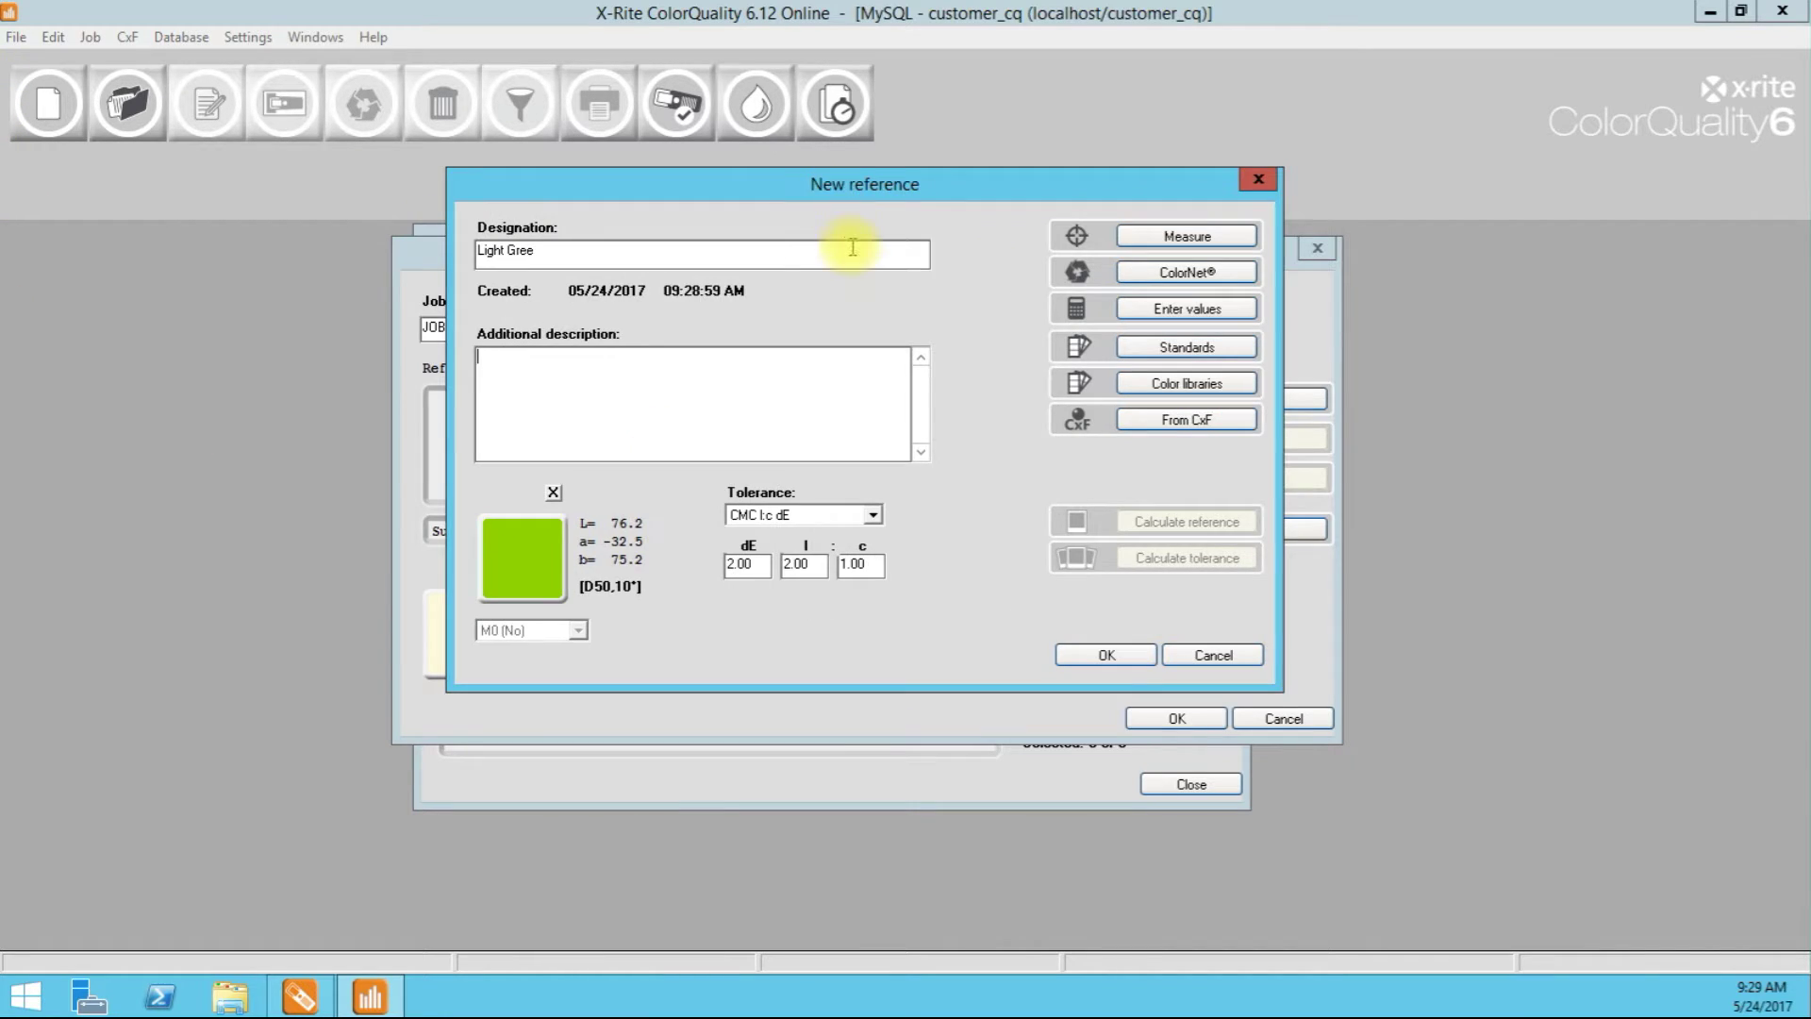
Step: Set the reference tolerance to dE 2000 with dE* 2.00 and save it
left_click(873, 514)
left_click(842, 609)
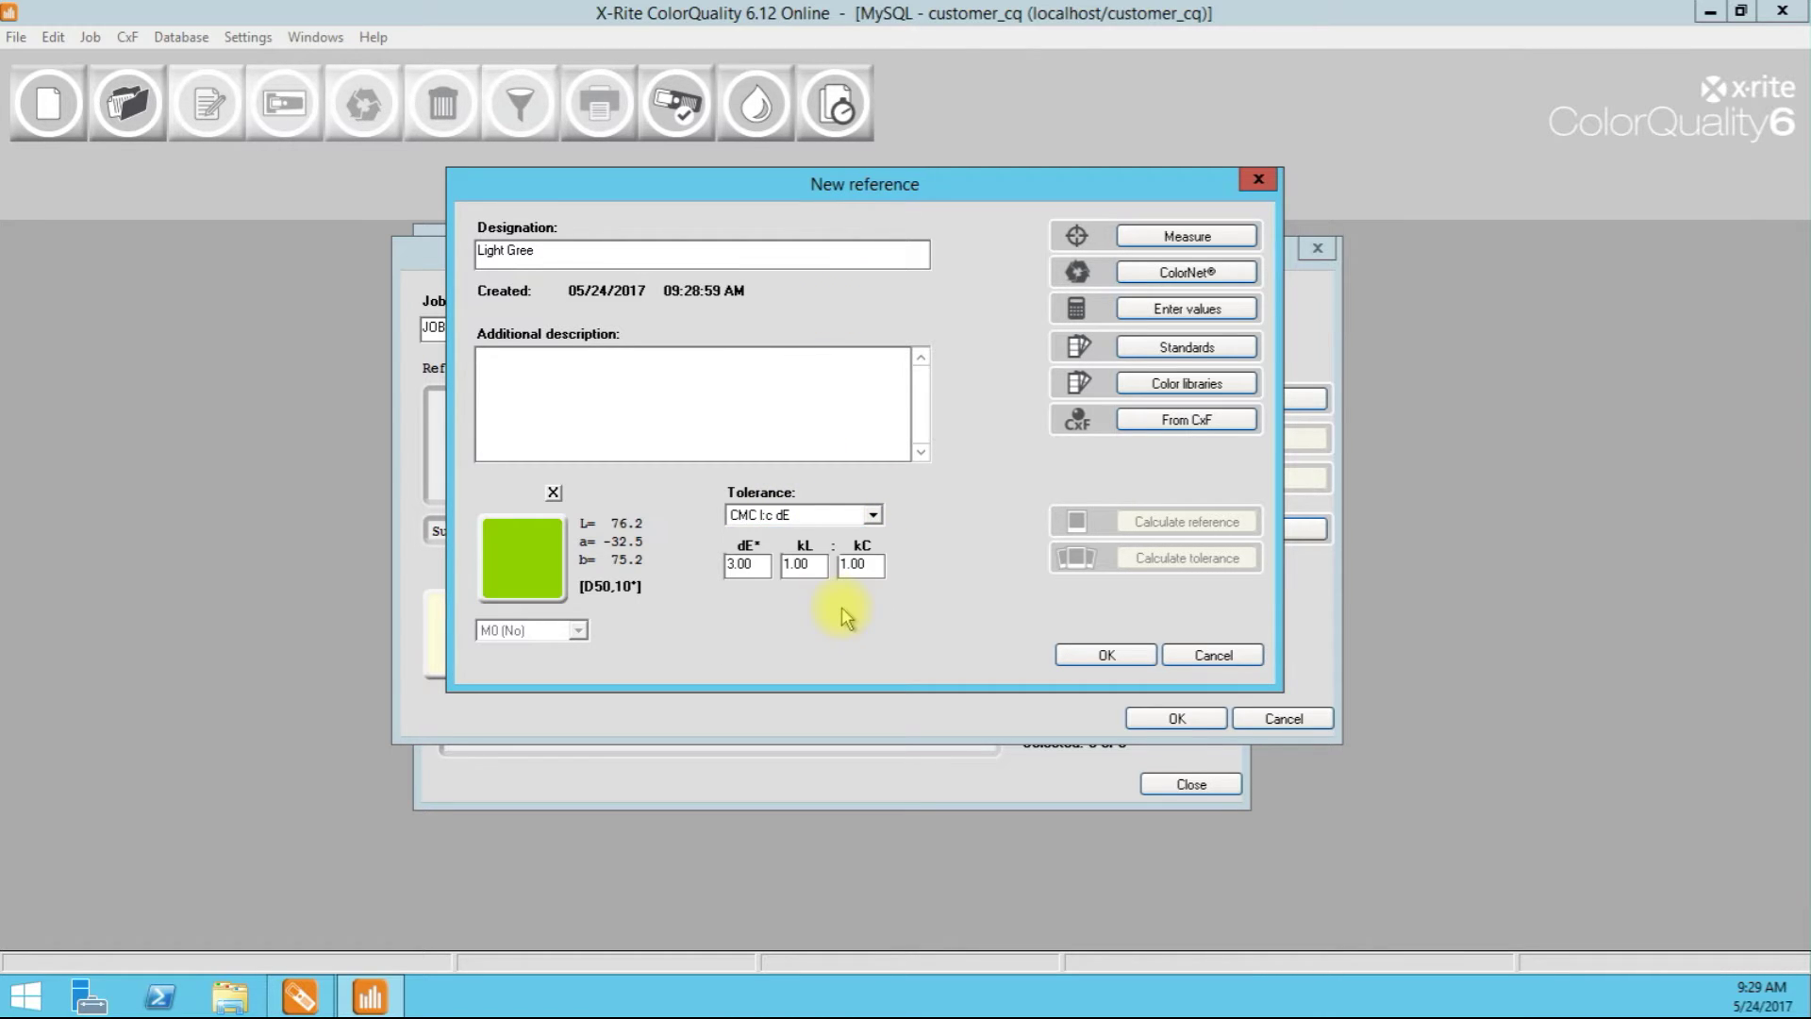
left_click_drag(820, 184, 781, 161)
left_click(701, 531)
left_click_drag(687, 531, 655, 537)
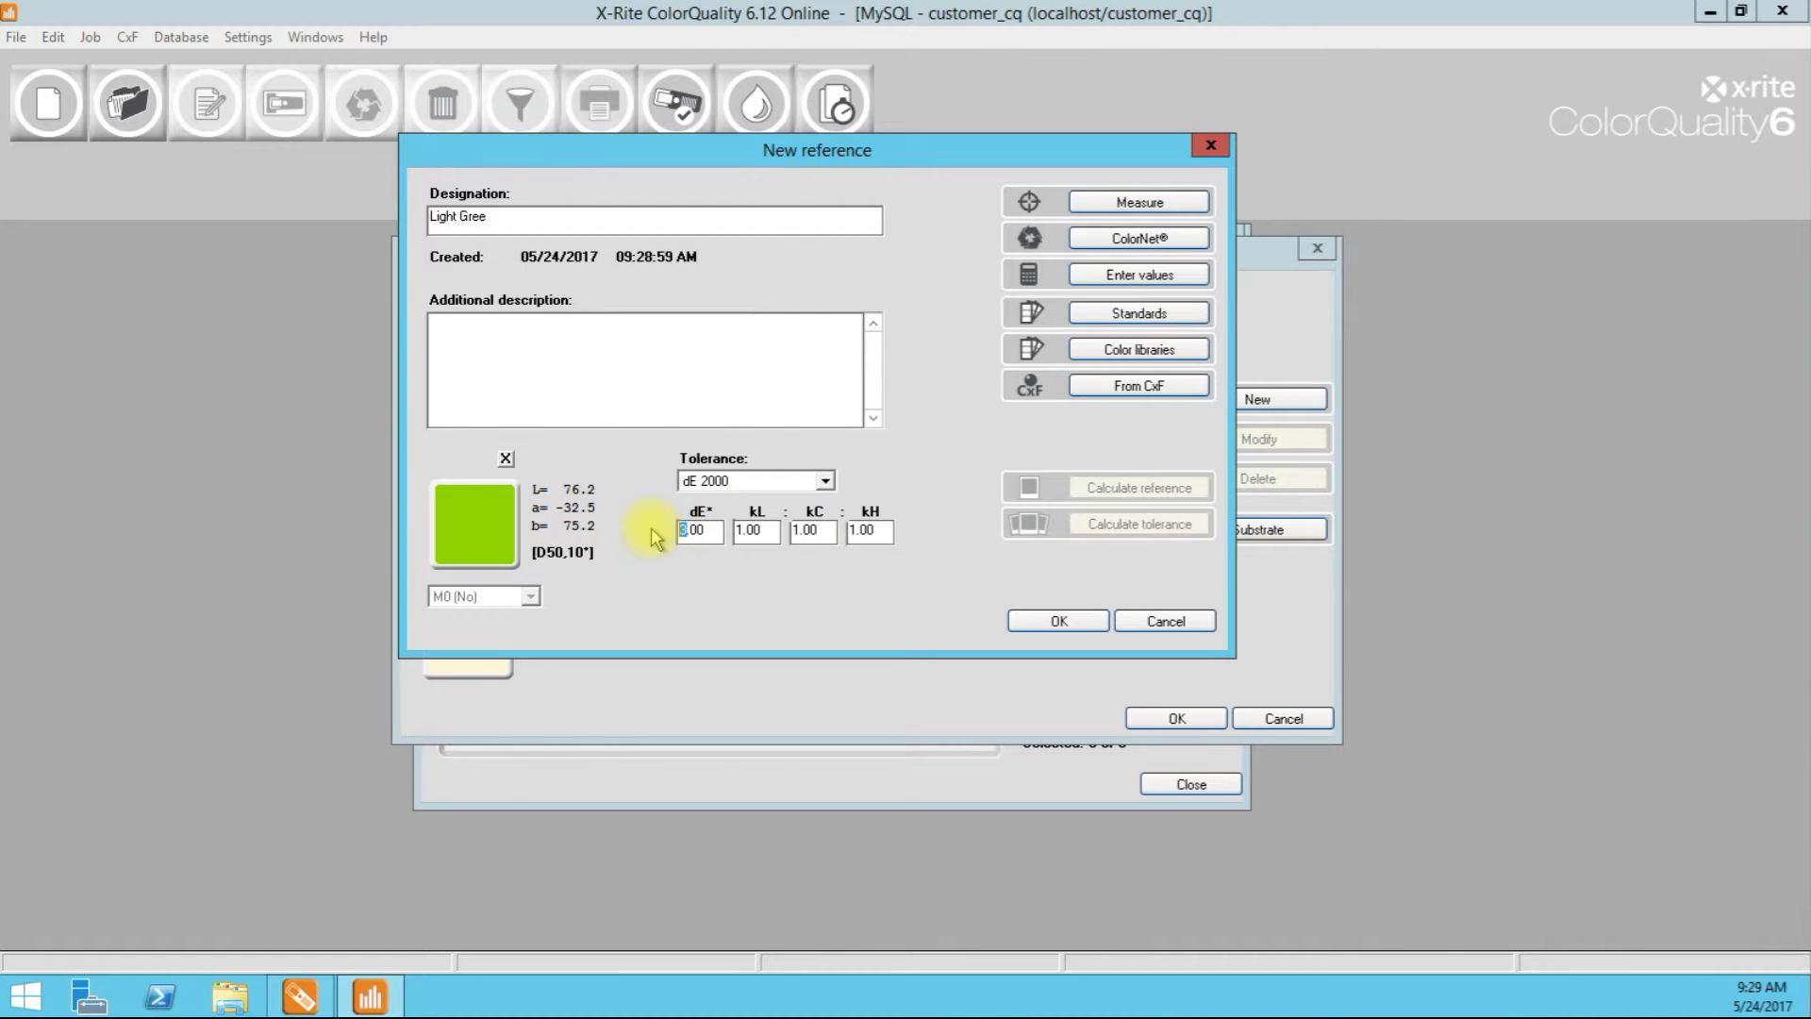
type("2")
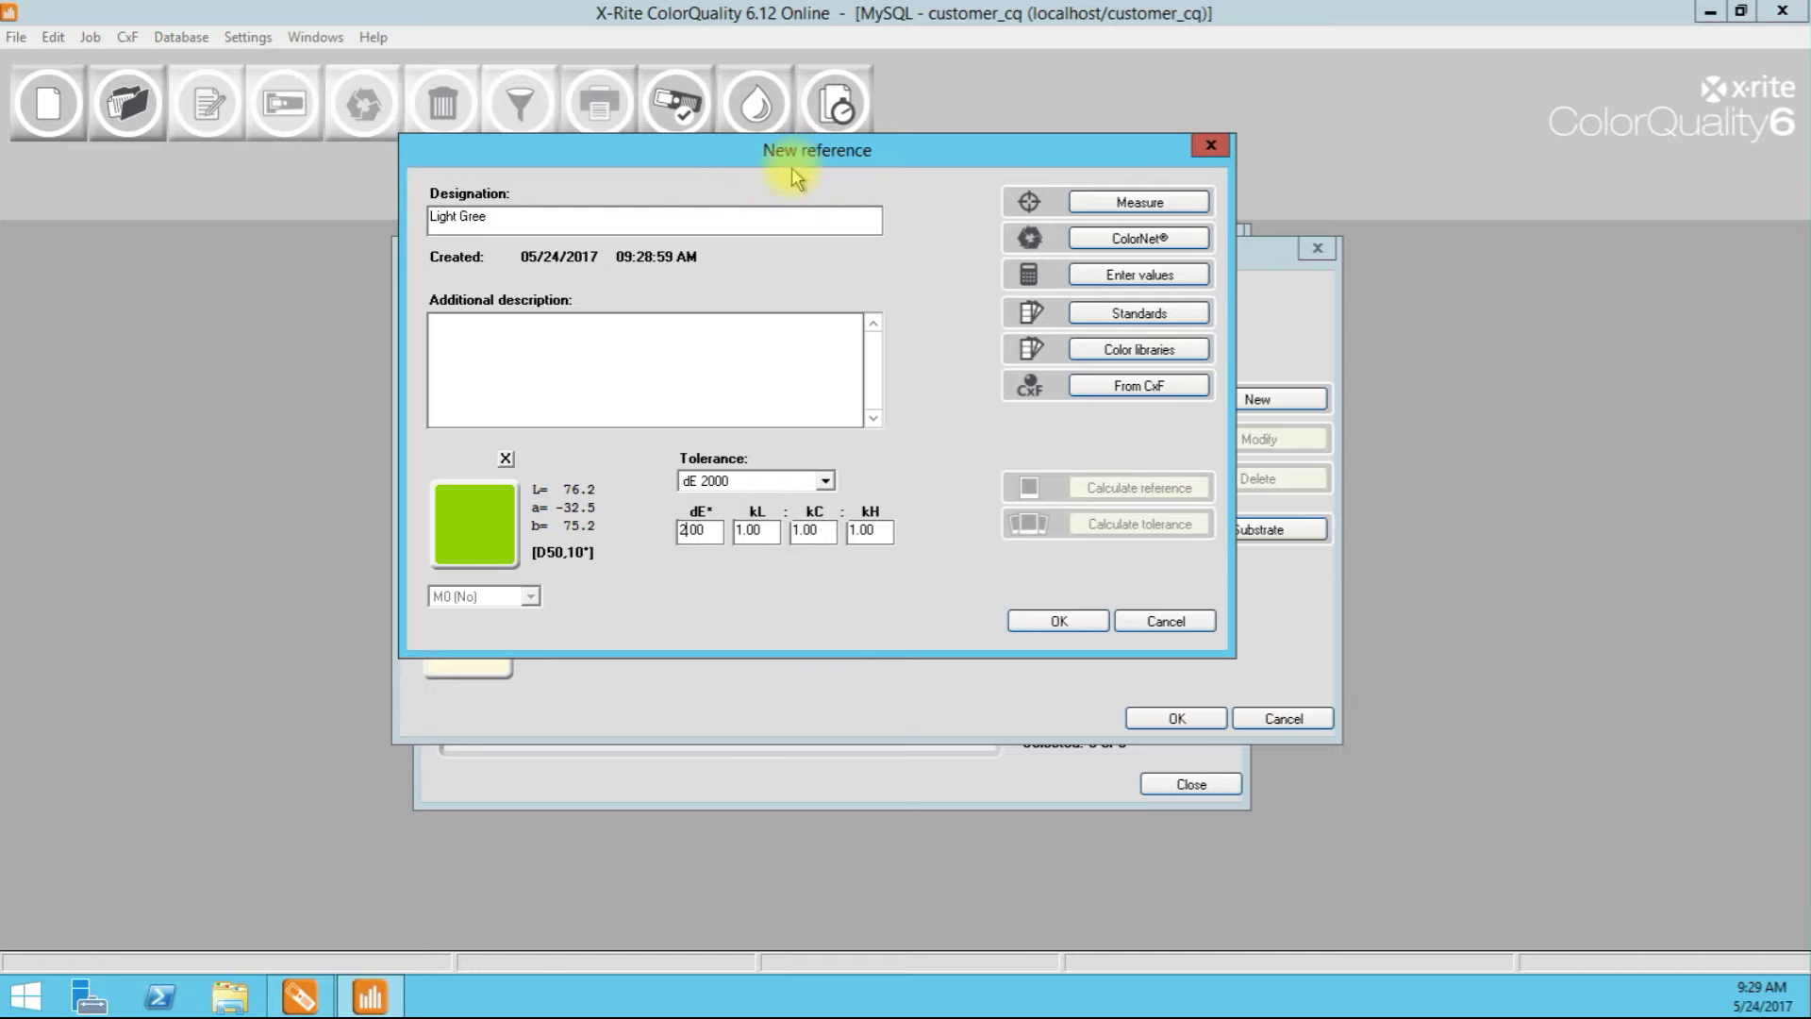
left_click_drag(792, 170, 774, 185)
left_click(1035, 634)
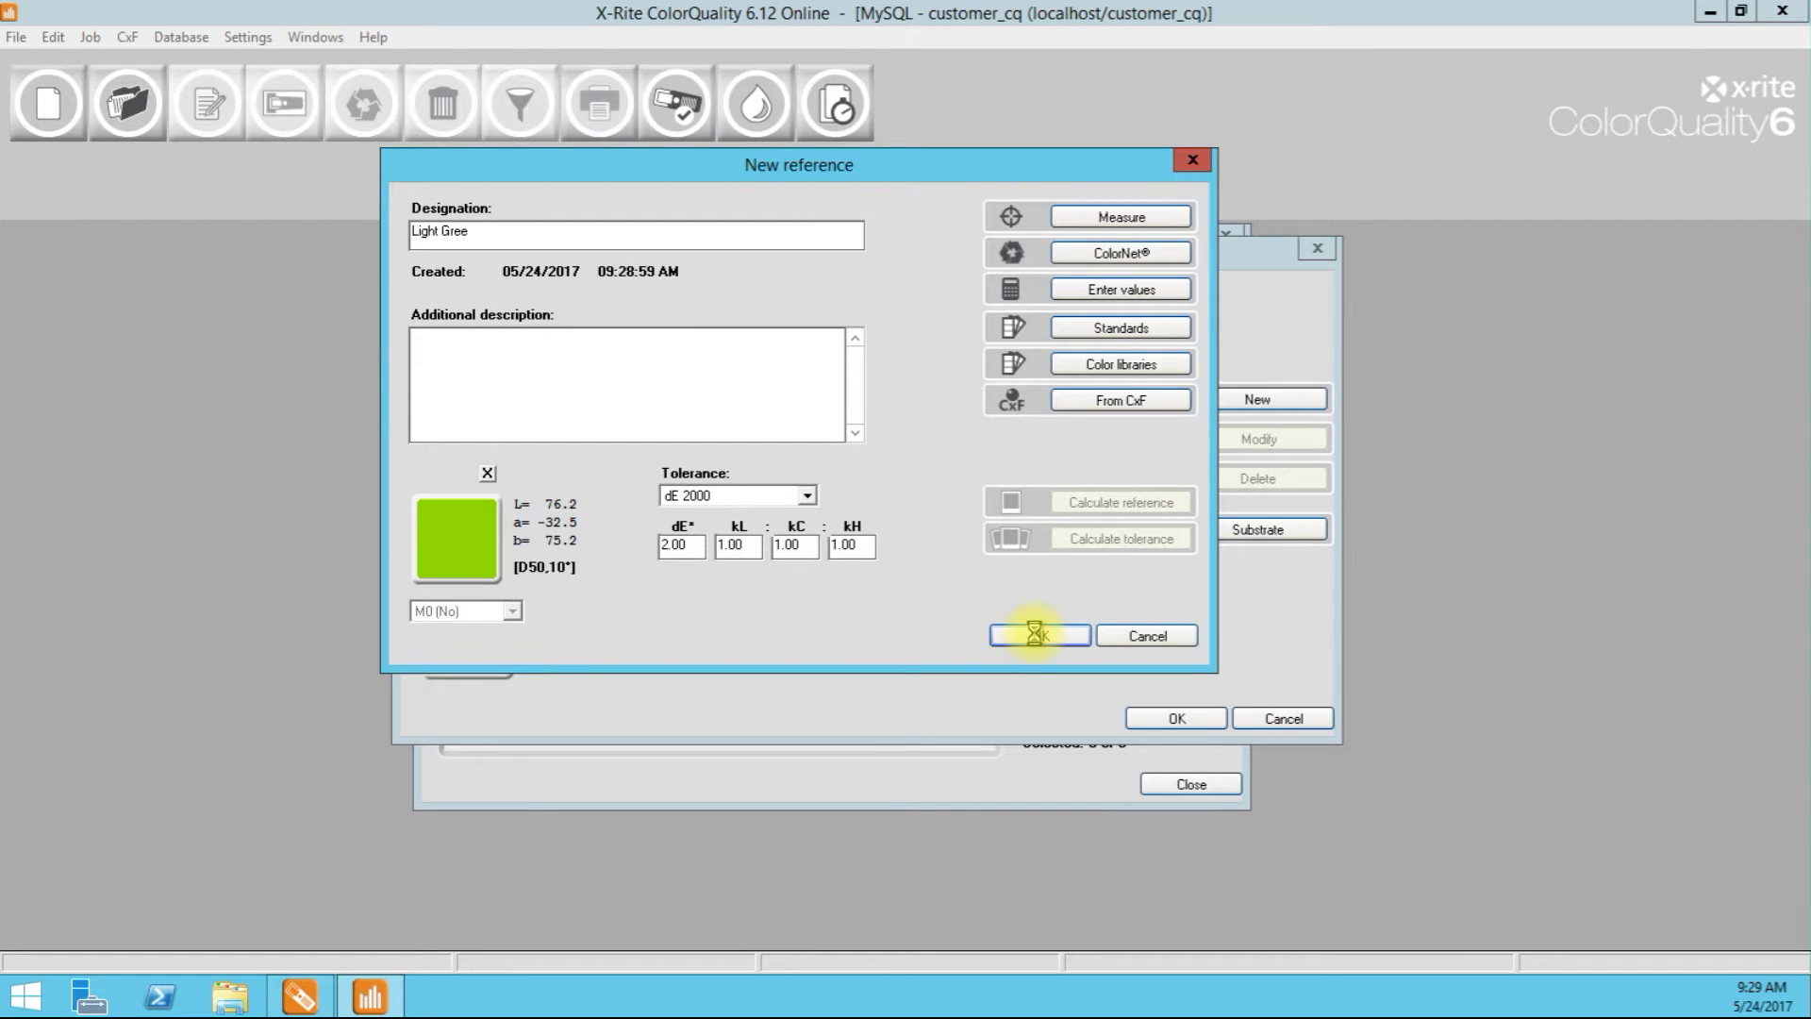
Step: Add the RED reference (L 42.09, a 59.71, b 31.58) at dE 2000 tolerance 2.00
left_click(1231, 390)
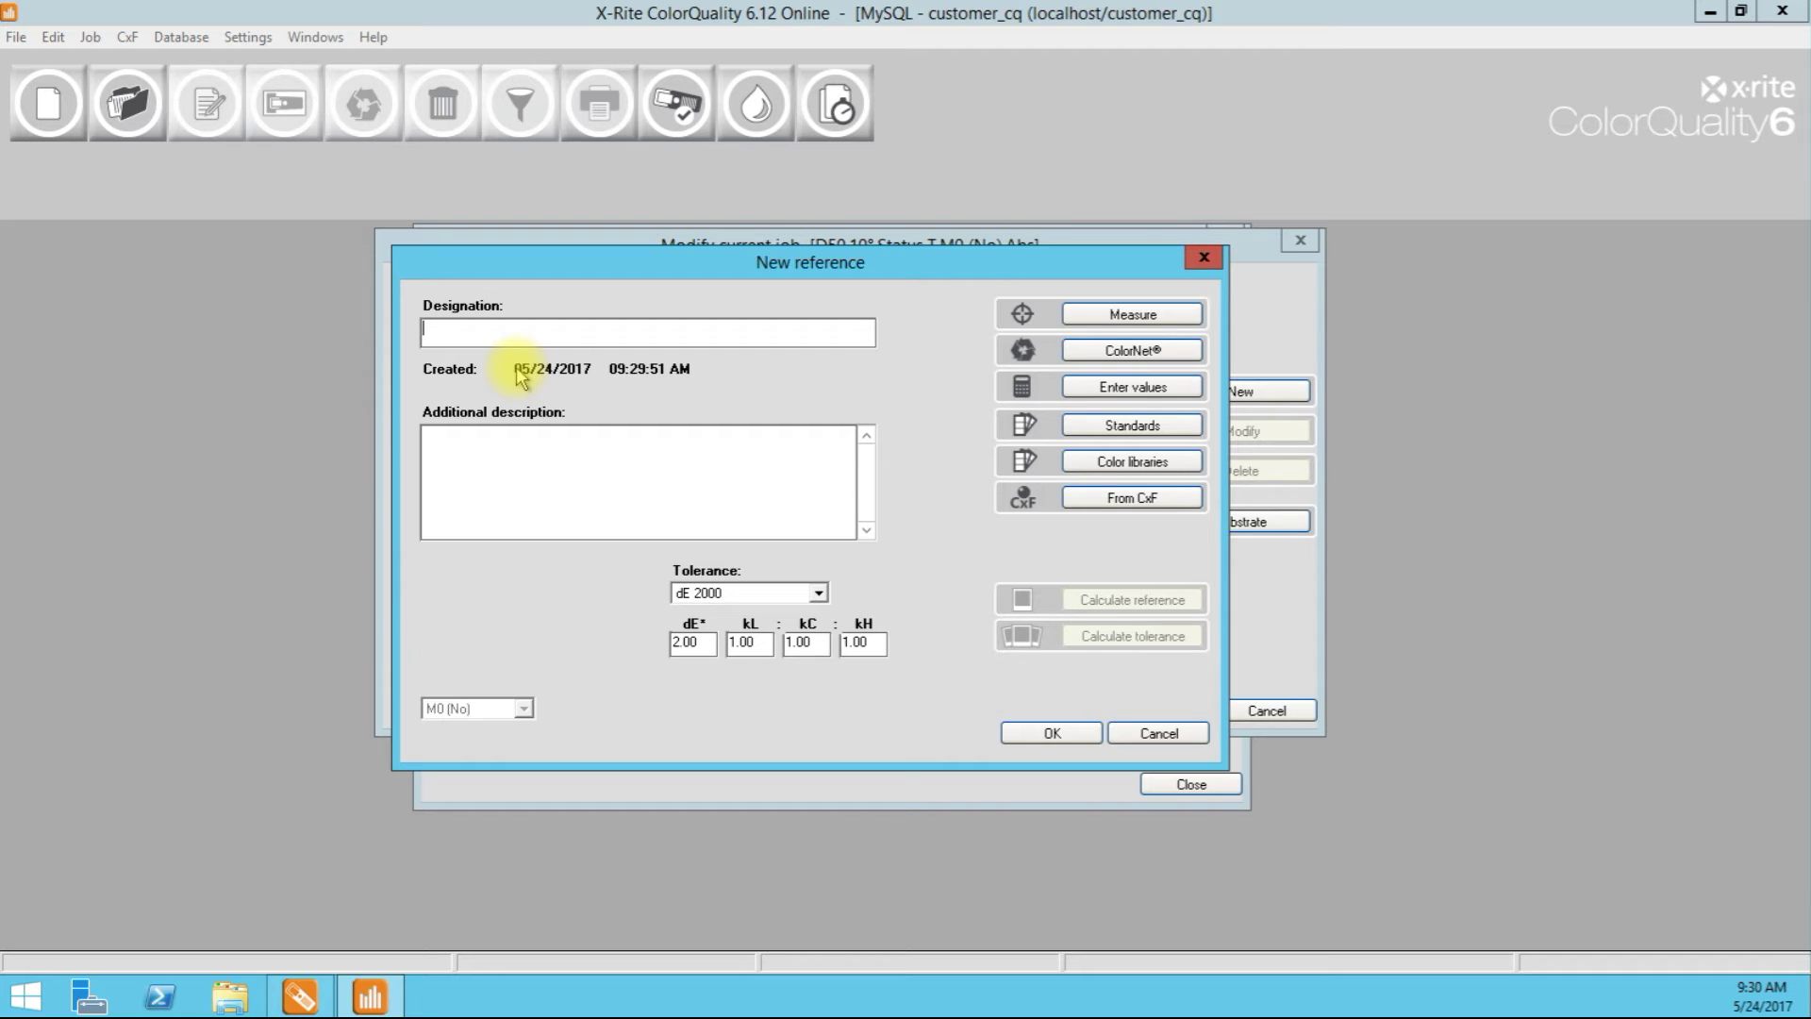
type("RED")
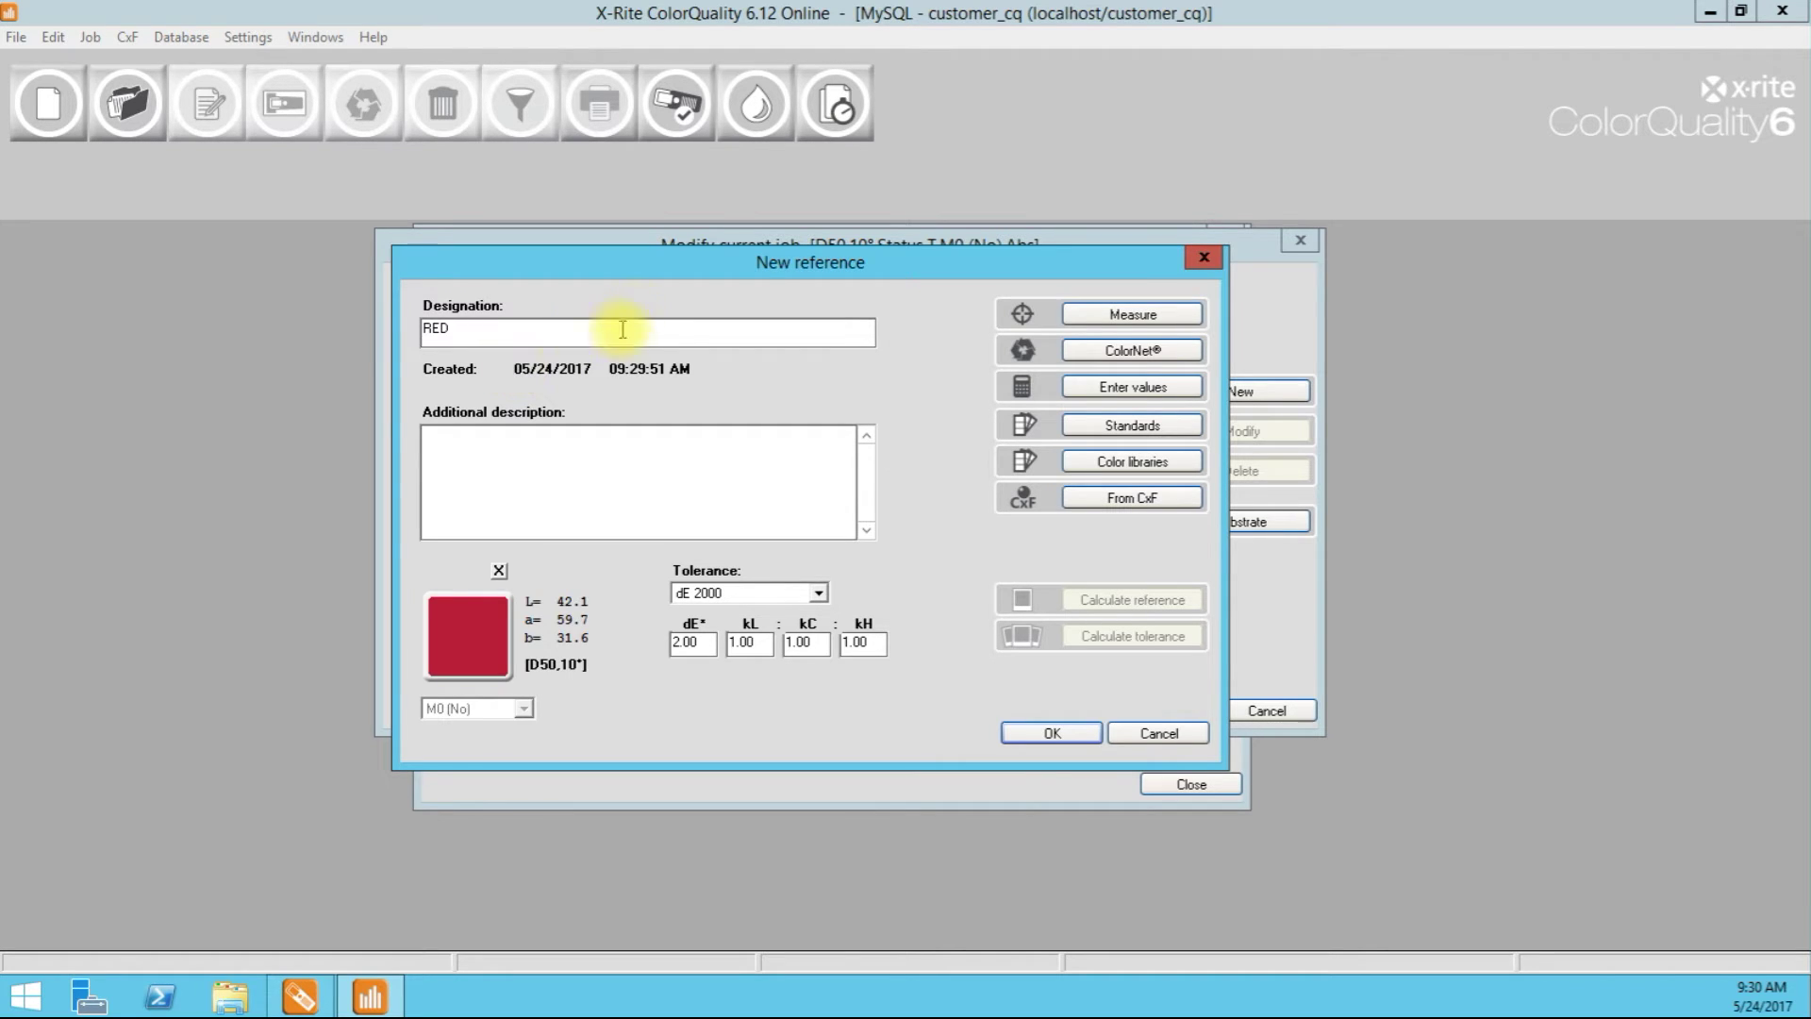
left_click_drag(690, 275, 613, 224)
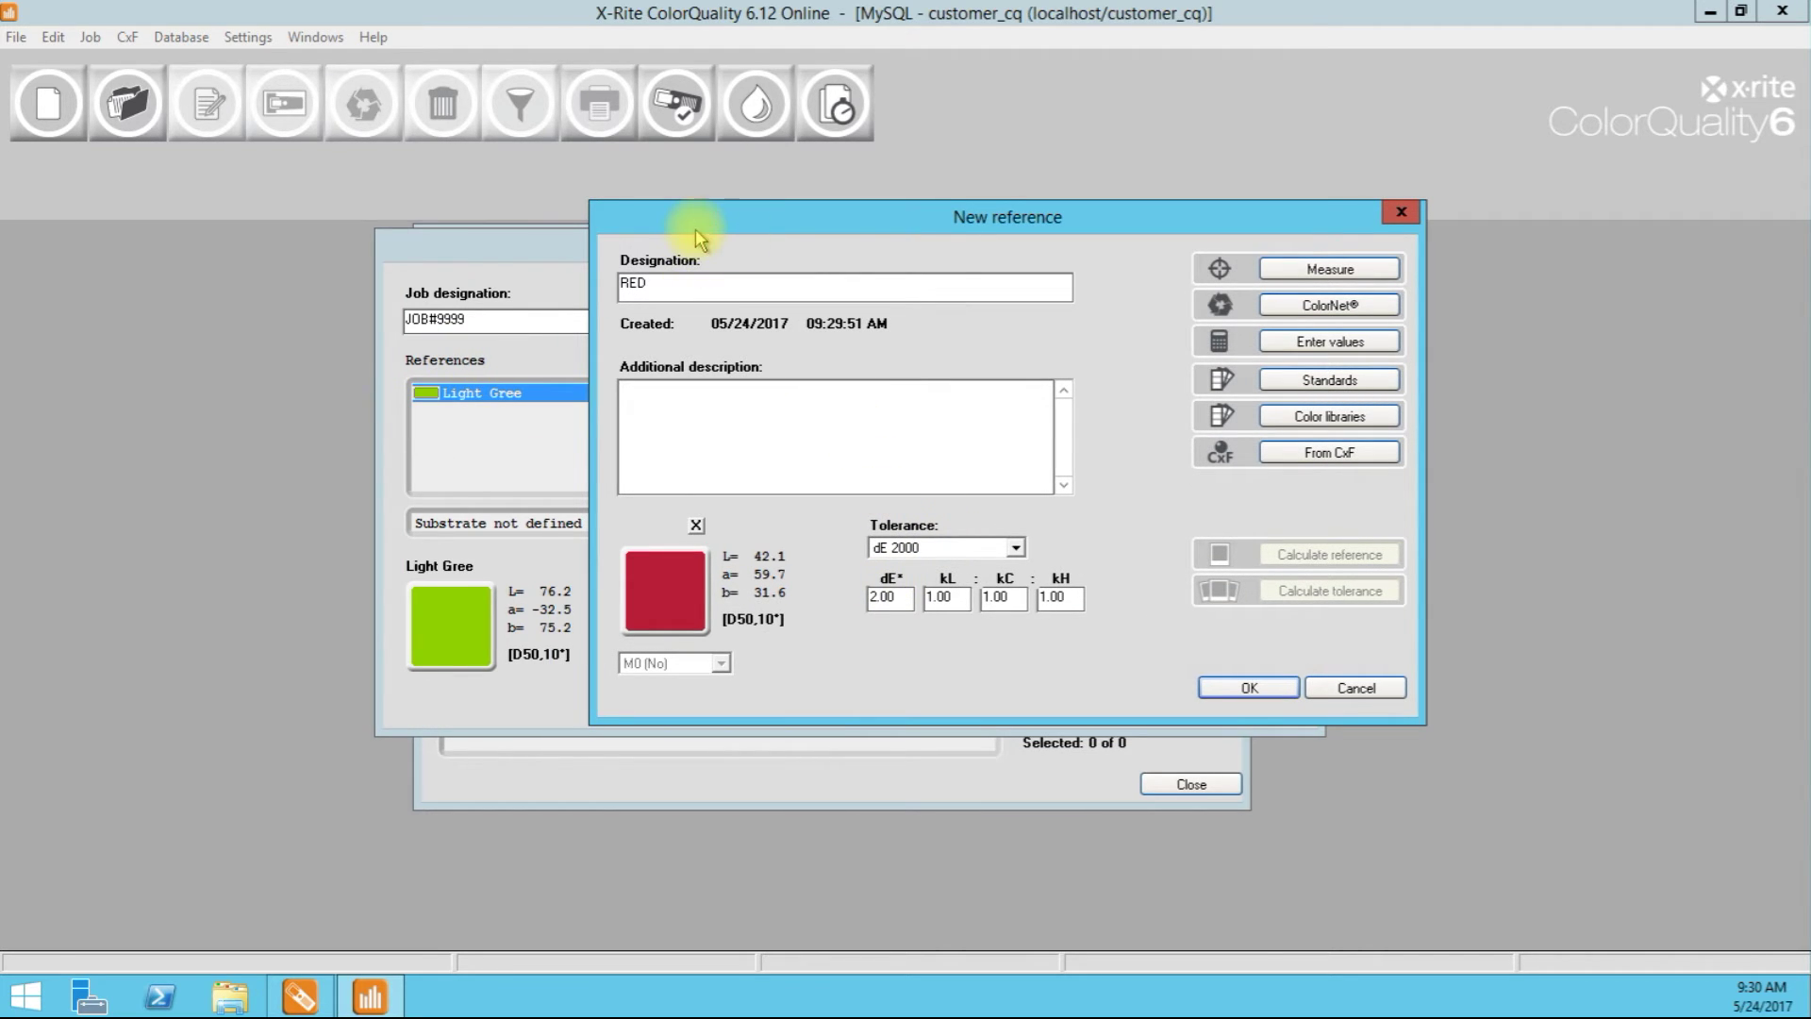
left_click_drag(694, 228, 659, 228)
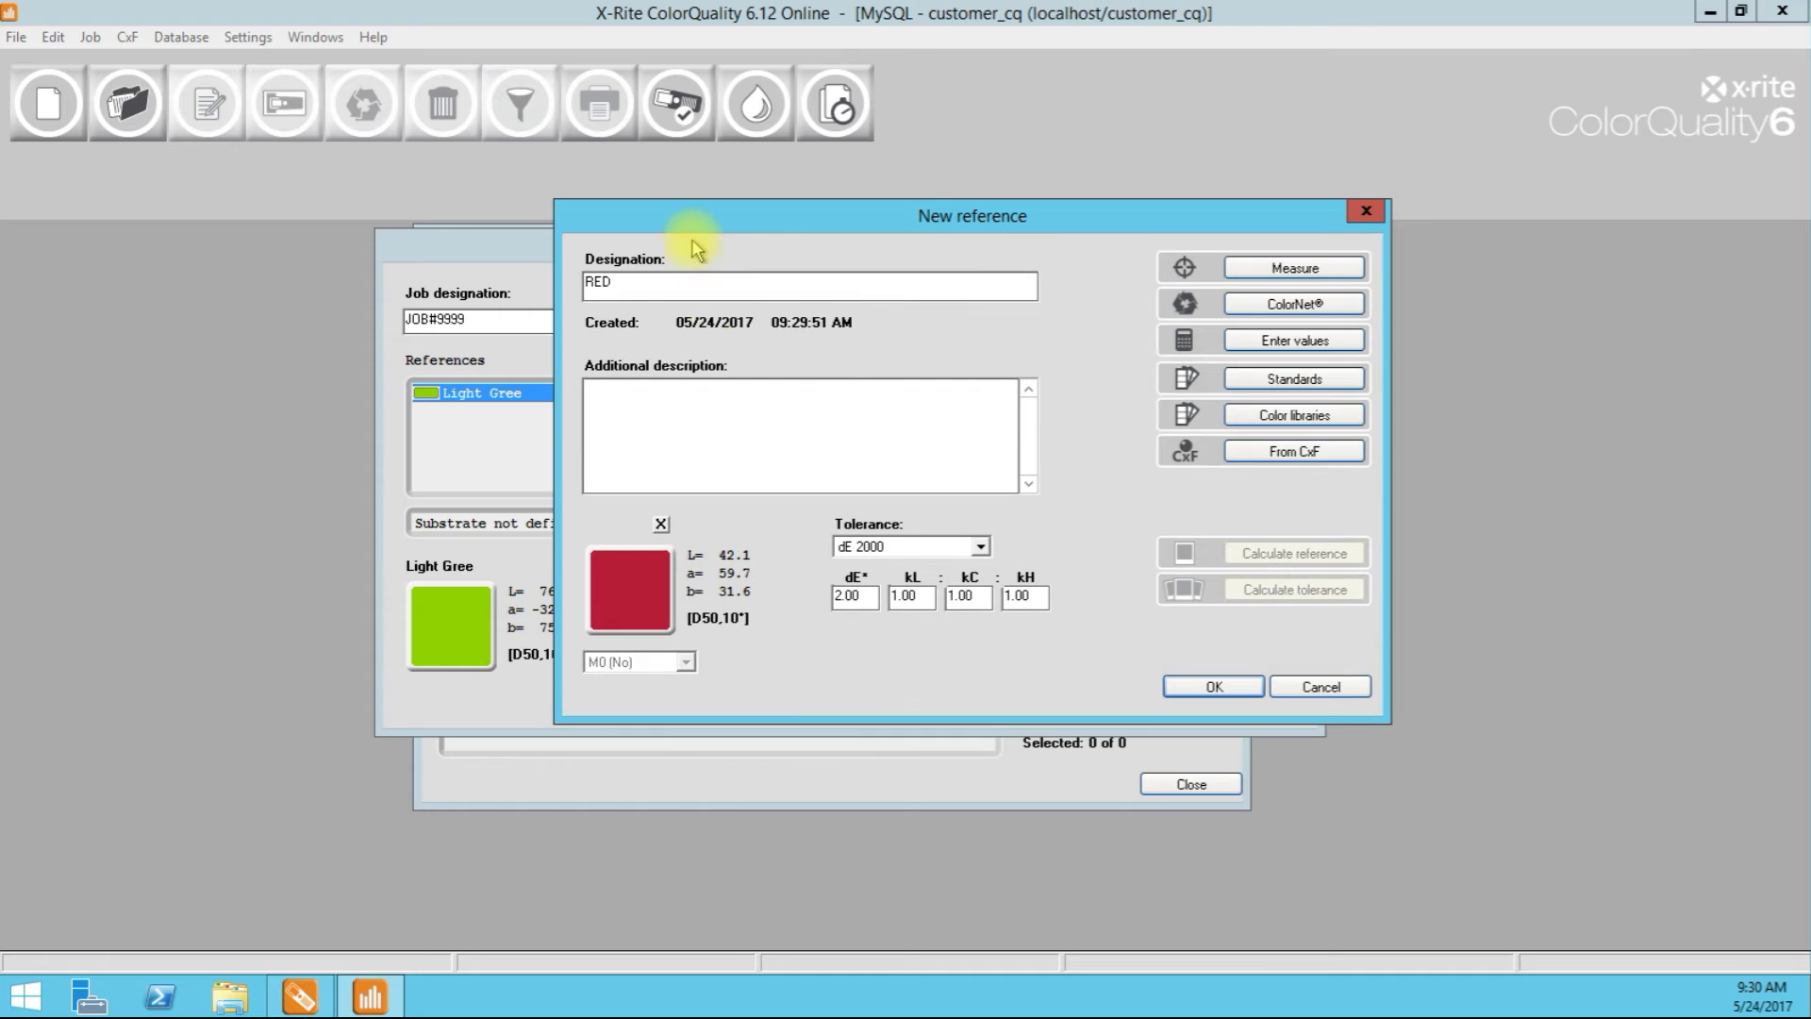
left_click(1174, 685)
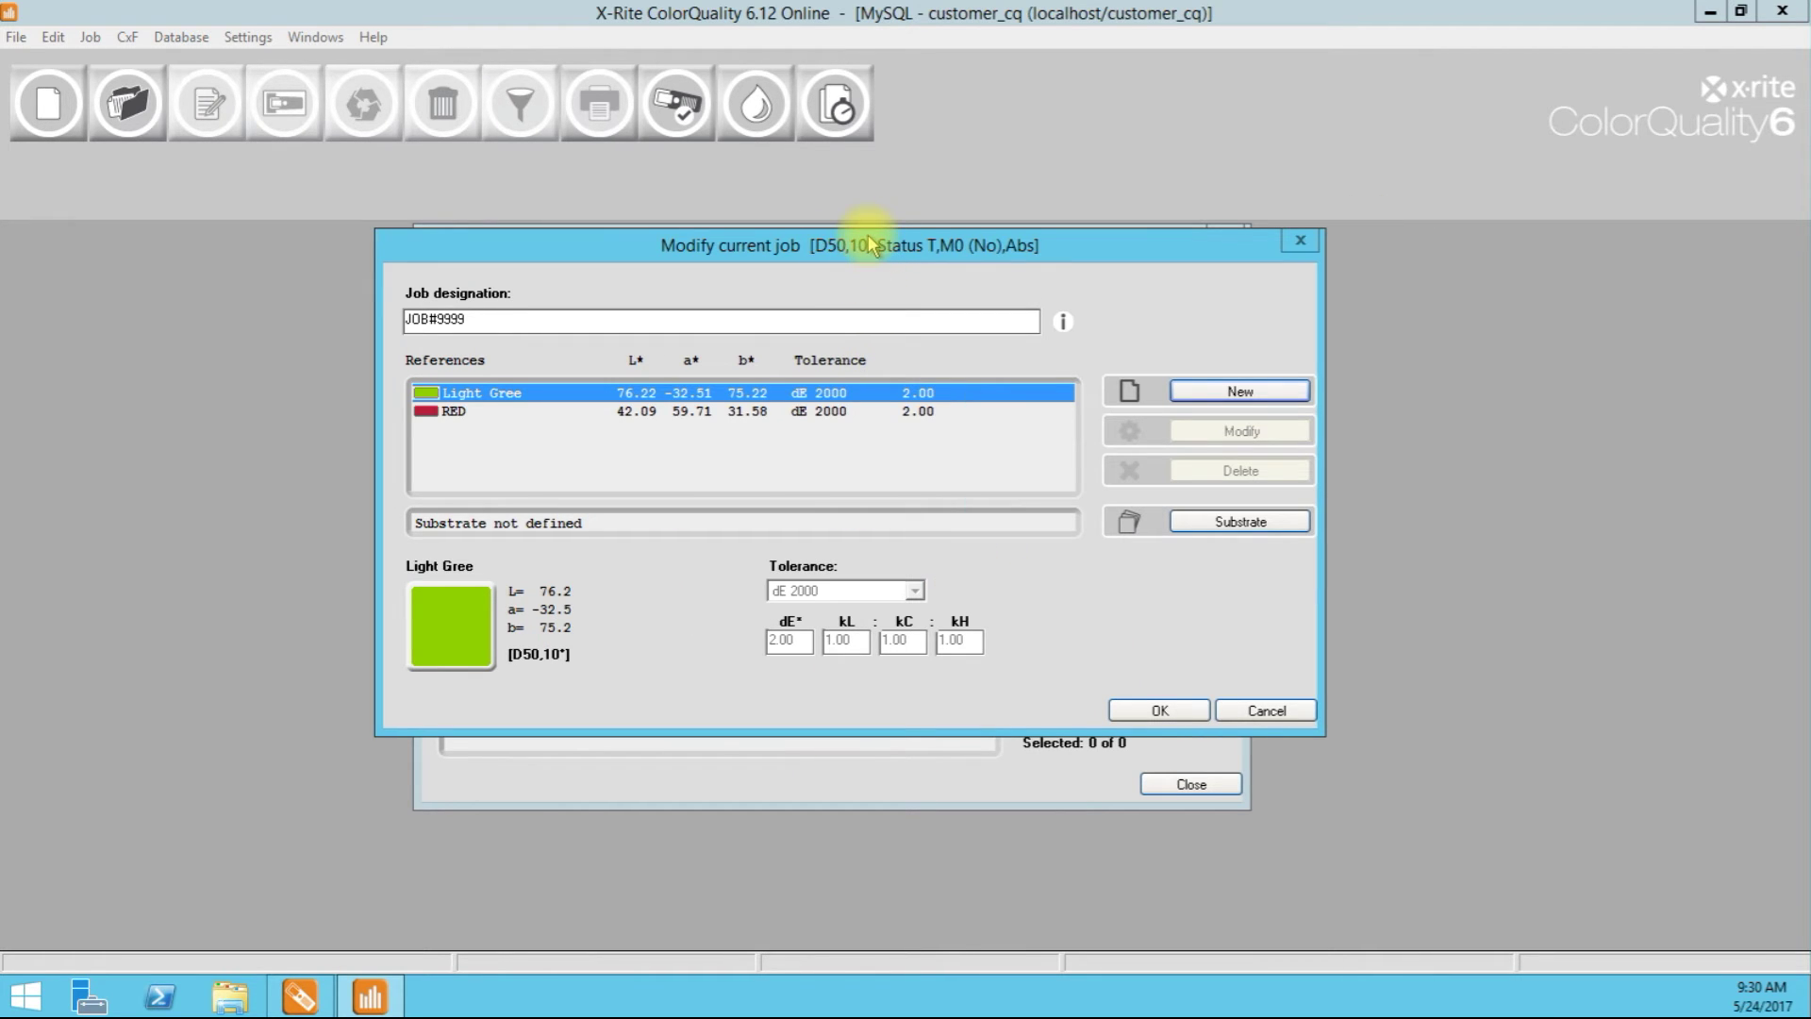
Step: Save JOB#9999 with both references and close the Jobs database
left_click_drag(869, 241, 868, 233)
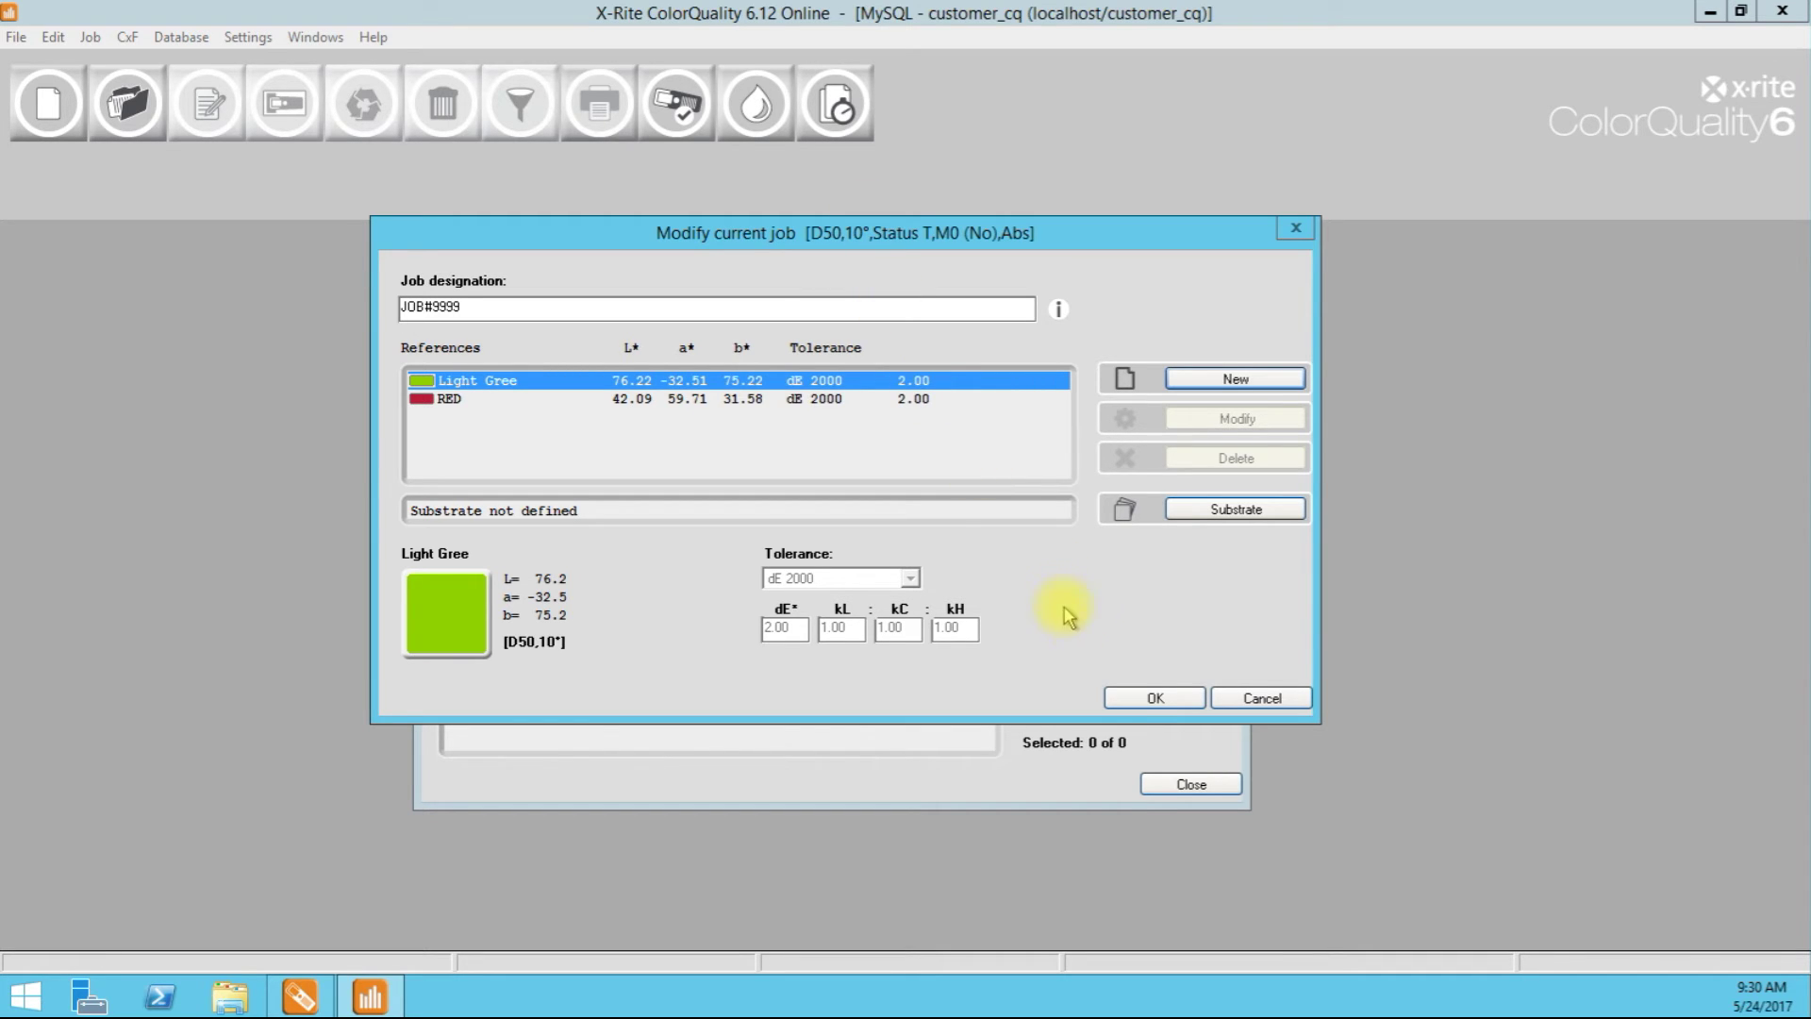
left_click(1120, 700)
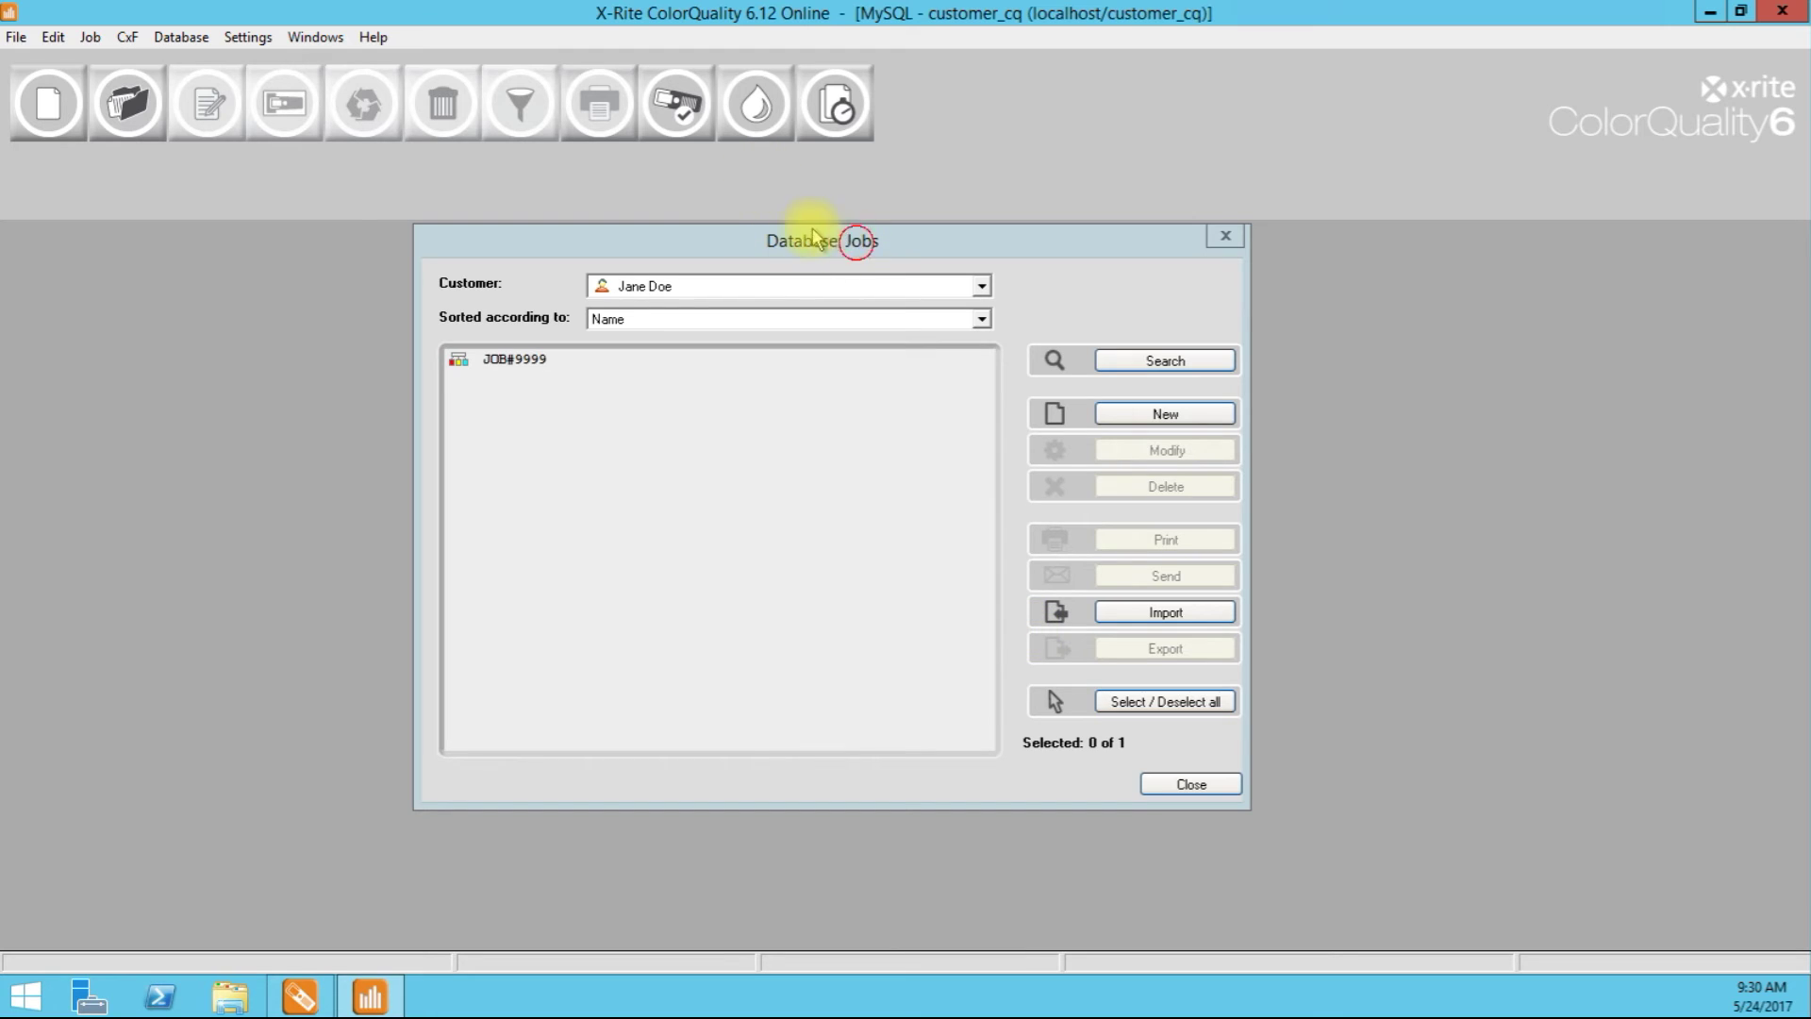
left_click_drag(829, 251, 783, 229)
left_click(1147, 761)
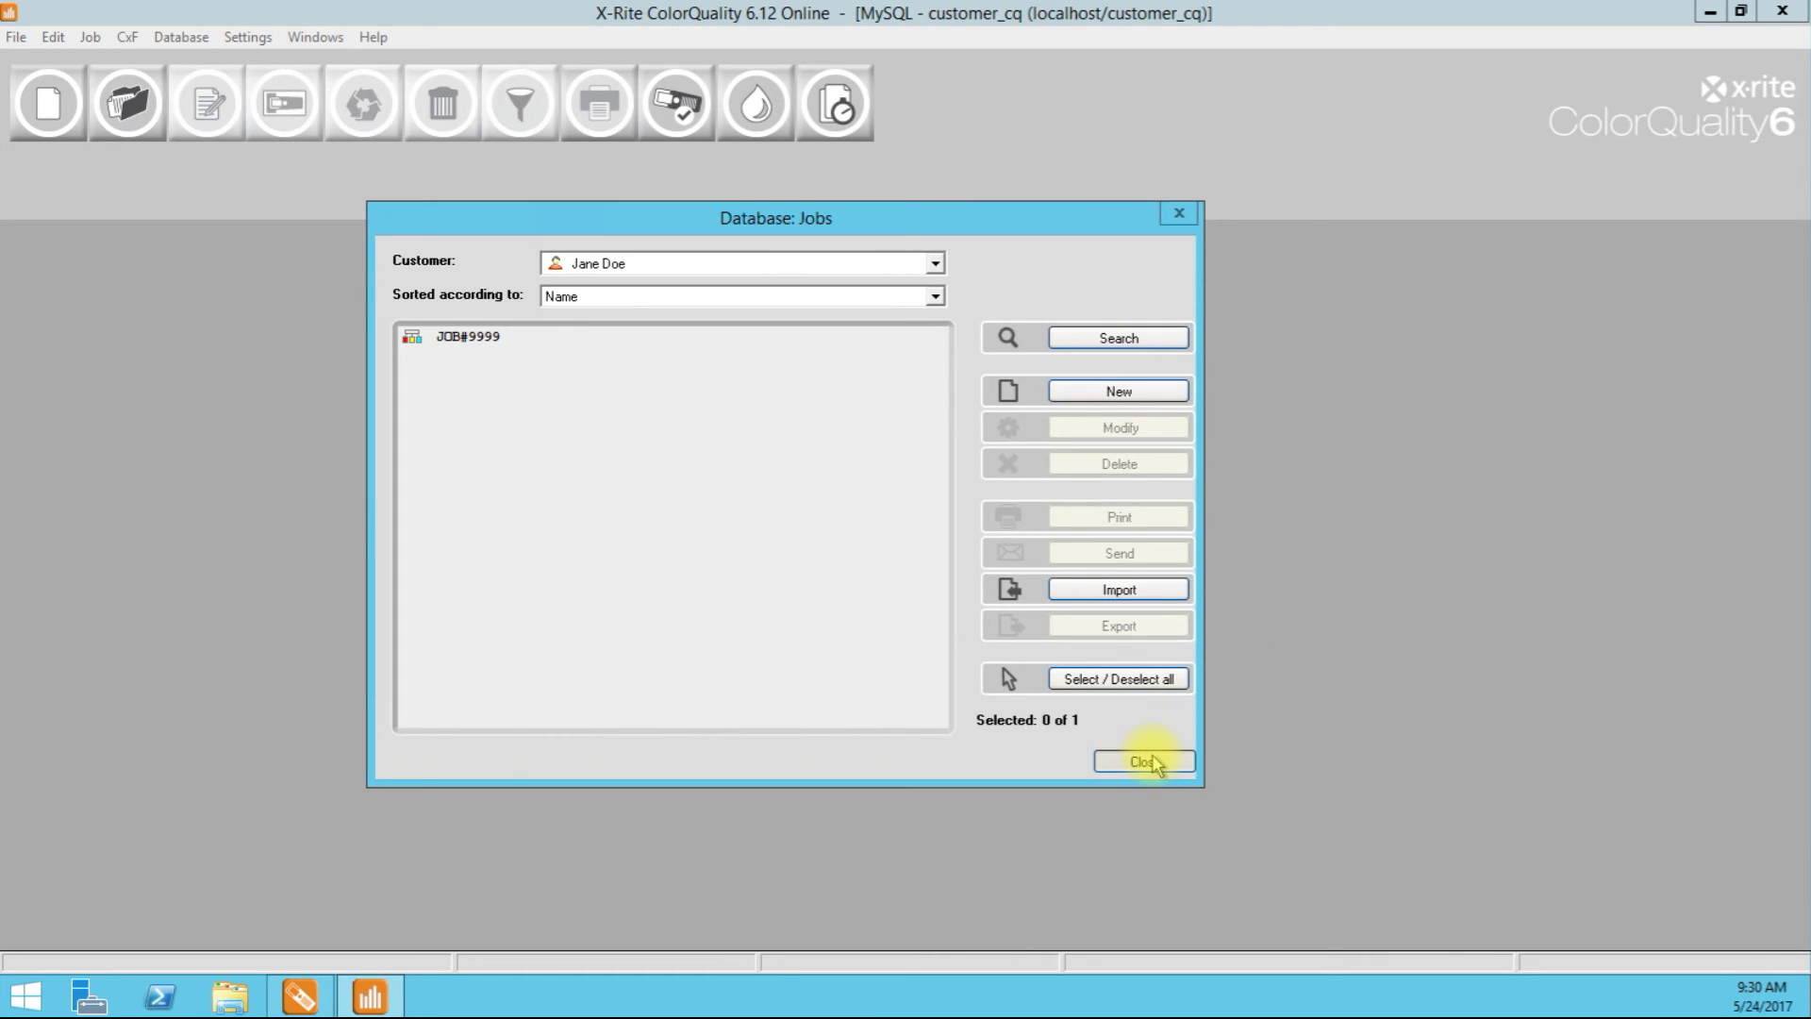